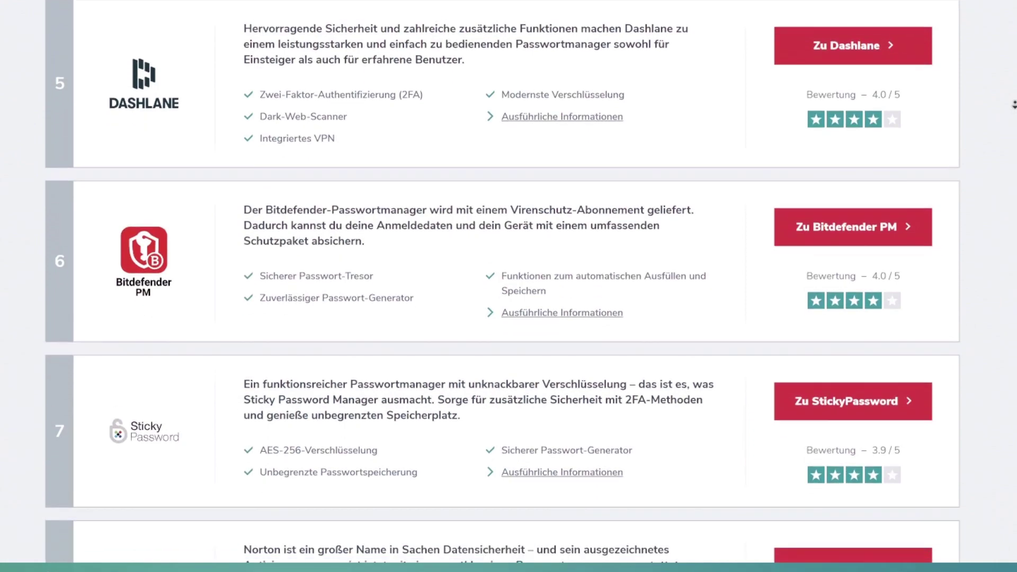
{"action": "scroll", "coordinate": [1013, 105], "scroll_direction": "down", "scroll_amount": 1}
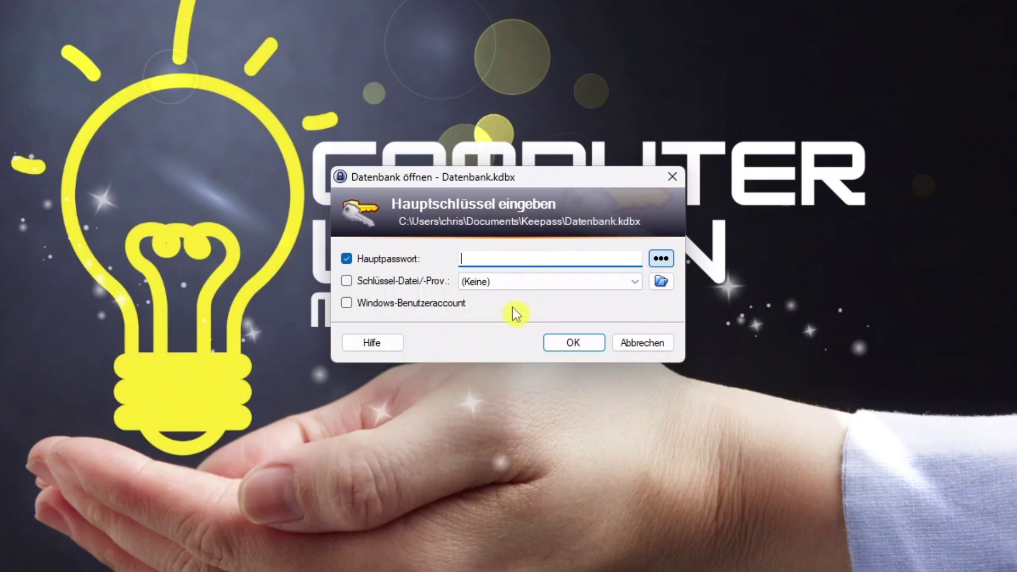
Unlock Datenbank.kdbx with the master password and select the root group to list its two sample entries.
{"action": "type", "text": "●●●●●●●●●●●●●"}
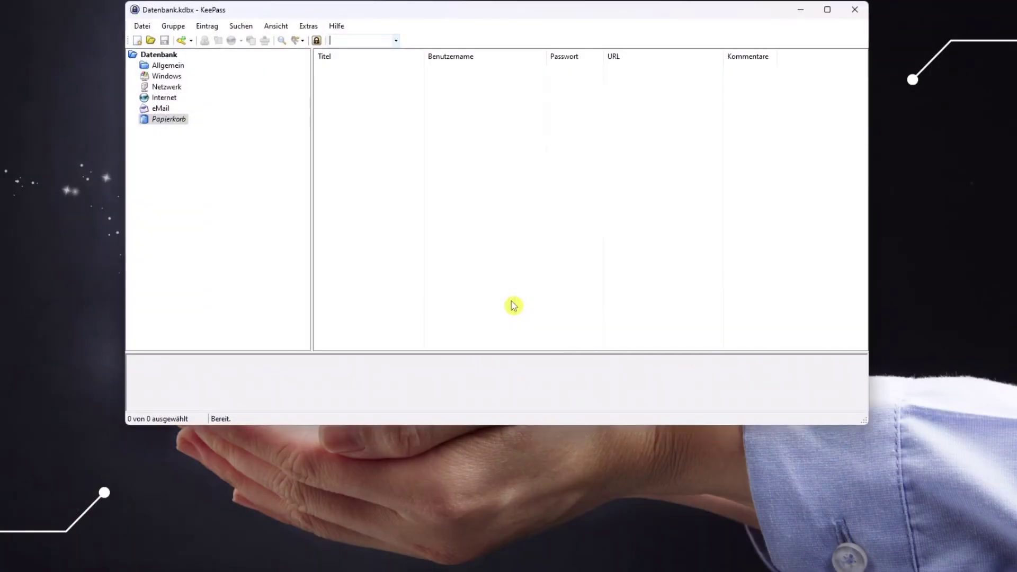
{"action": "left_click", "coordinate": [158, 55]}
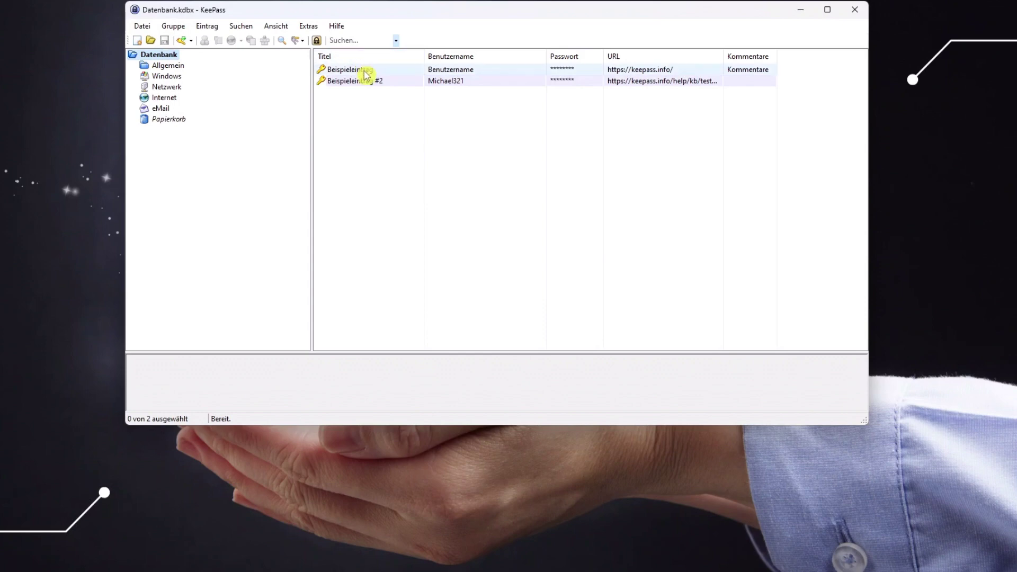
Browse the Allgemein, Windows and Internet groups, ending on the YouTube, Facebook and Netflix entries.
{"action": "left_click", "coordinate": [183, 69]}
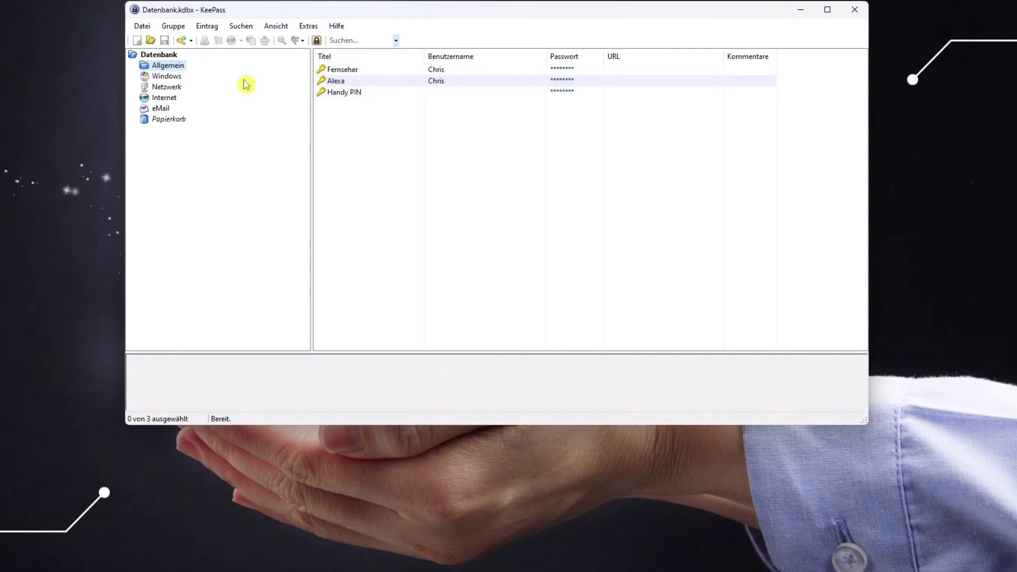
{"action": "left_click", "coordinate": [175, 80]}
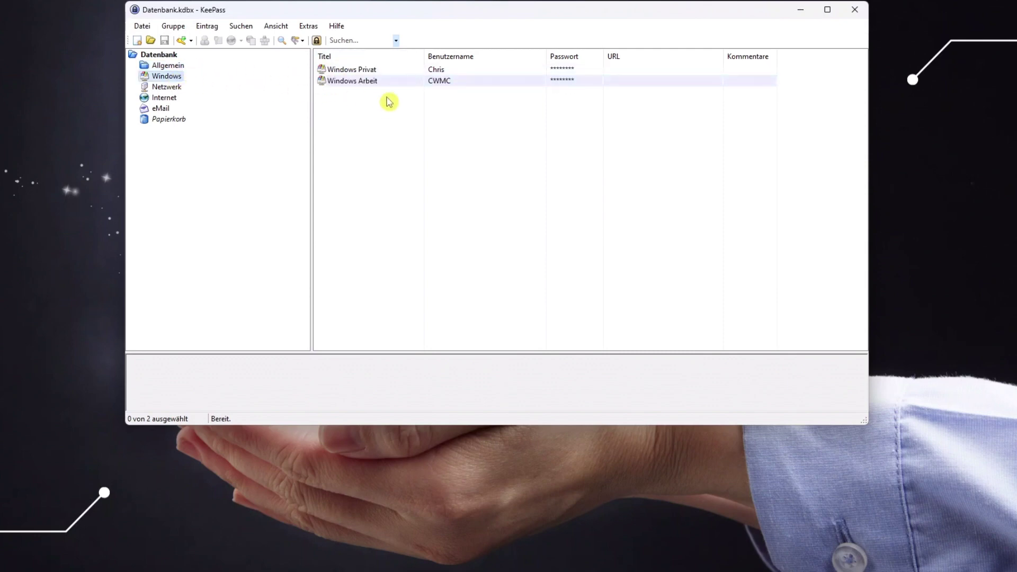
{"action": "left_click", "coordinate": [164, 98]}
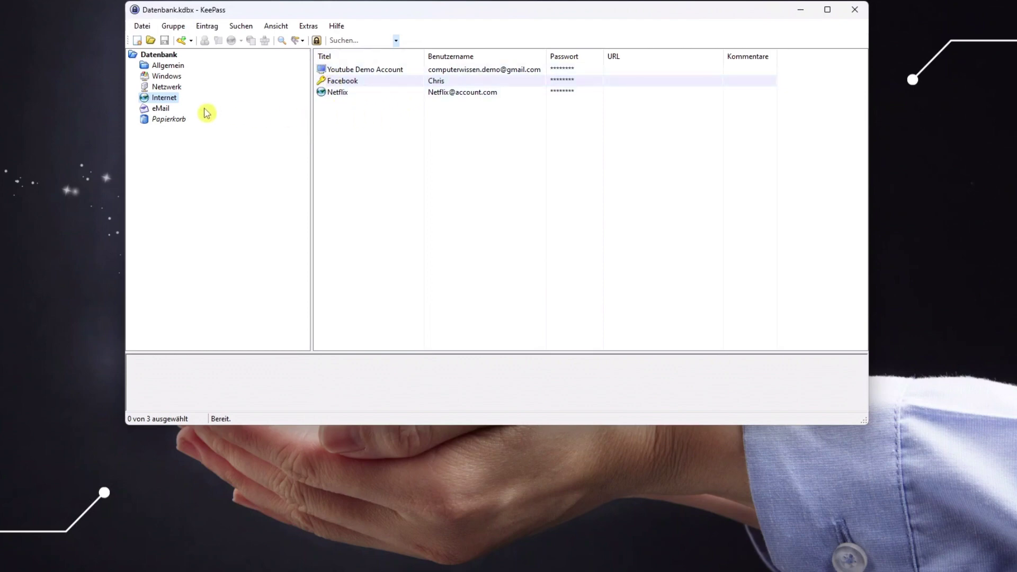
{"action": "left_click", "coordinate": [173, 120]}
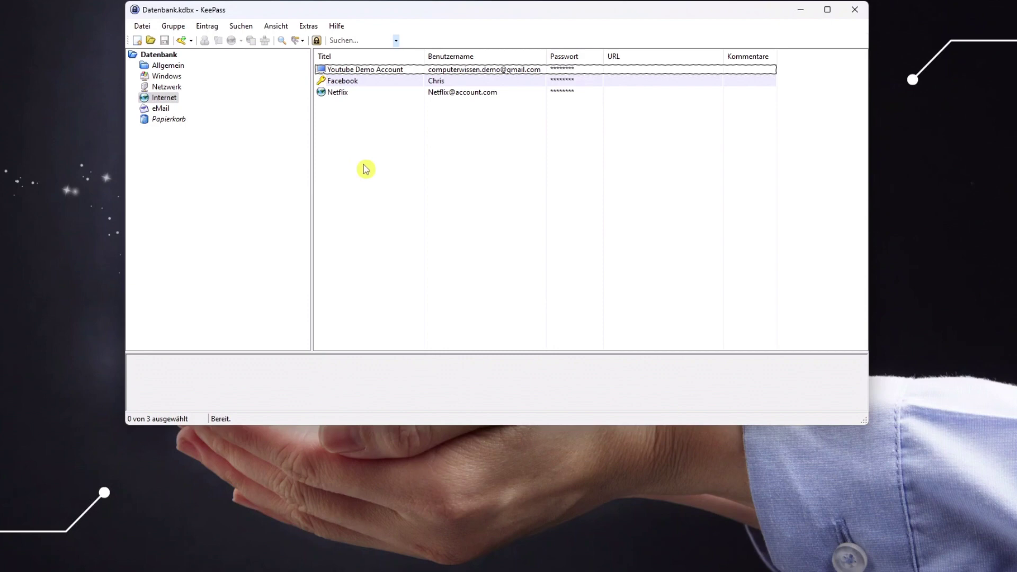
Set and repeat a new master password, accept the weak-password warning, and save the database.
{"action": "left_click", "coordinate": [142, 26]}
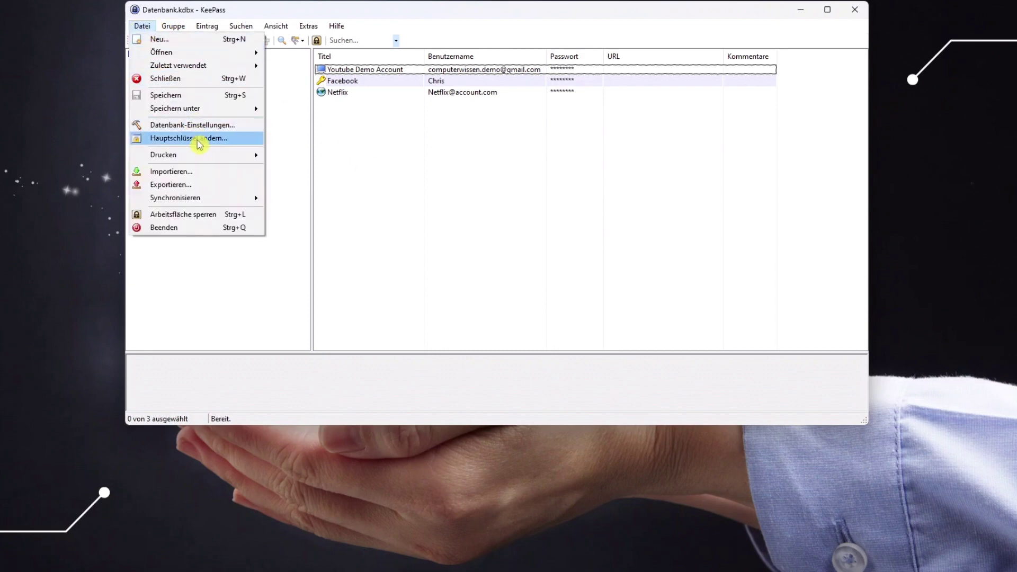
{"action": "left_click", "coordinate": [240, 140]}
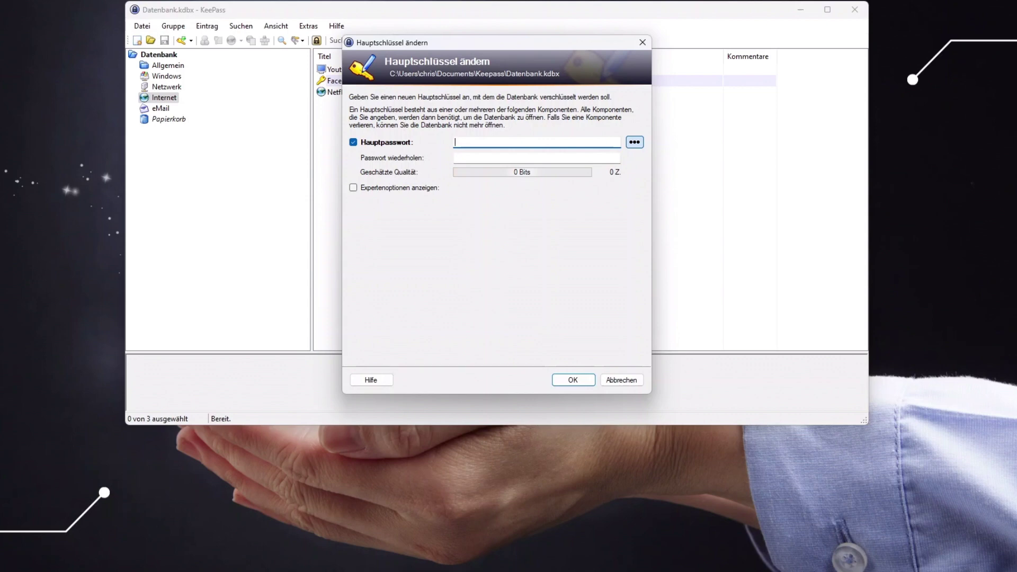
{"action": "type", "text": "••••••••"}
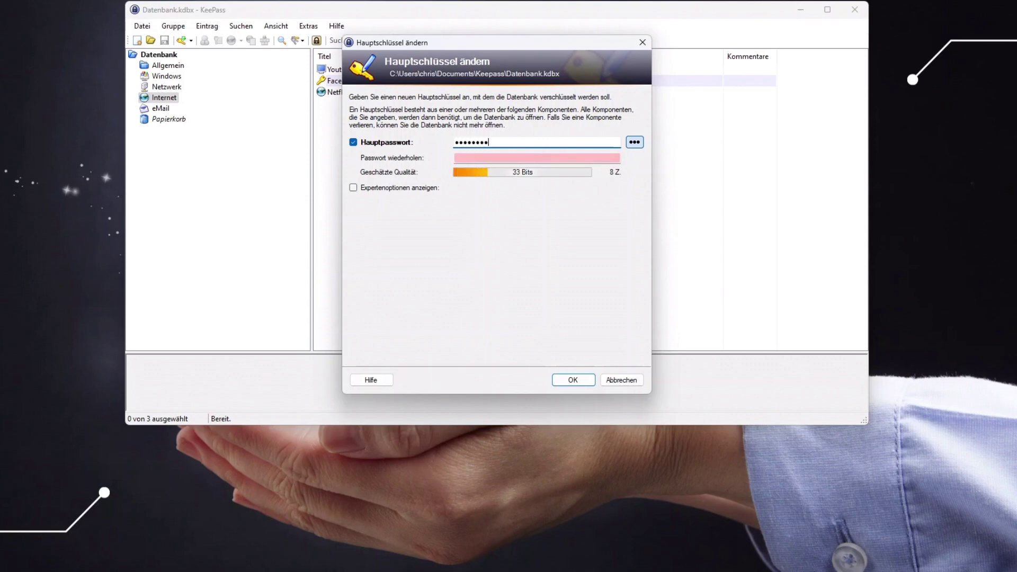
{"action": "type", "text": "•"}
{"action": "left_click", "coordinate": [455, 157]}
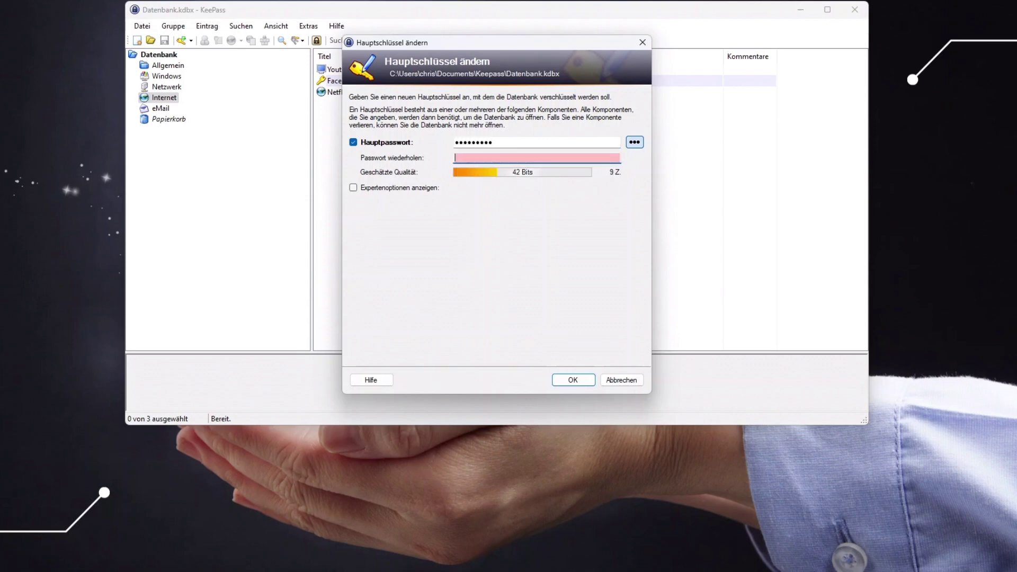
{"action": "type", "text": "•••••••••"}
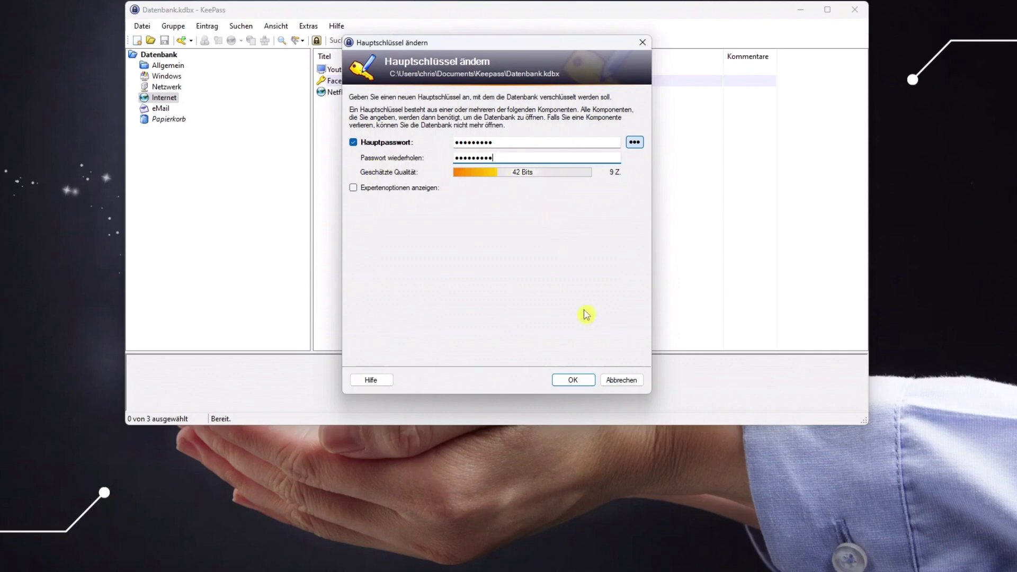
{"action": "left_click", "coordinate": [578, 384]}
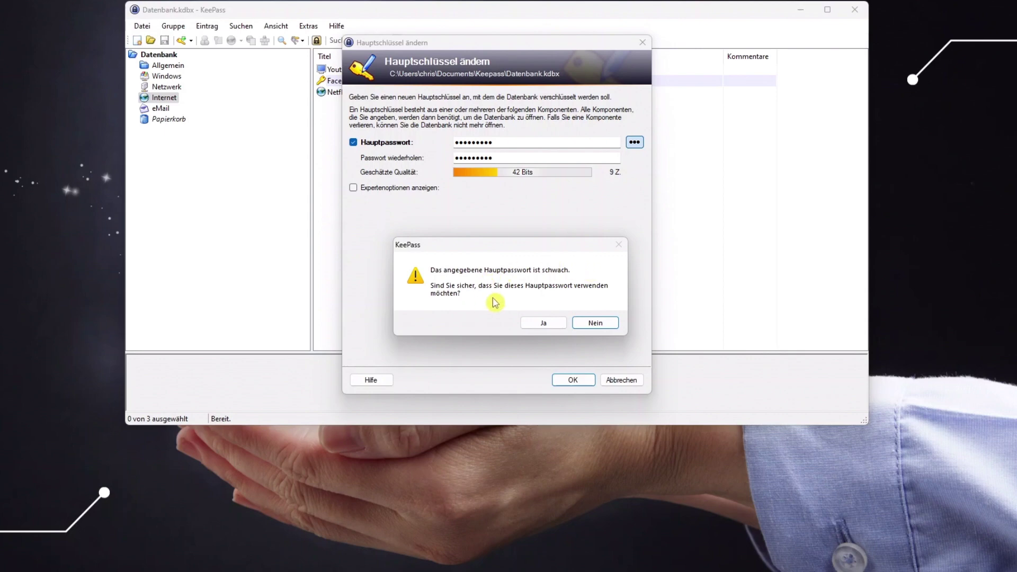
{"action": "left_click", "coordinate": [545, 323]}
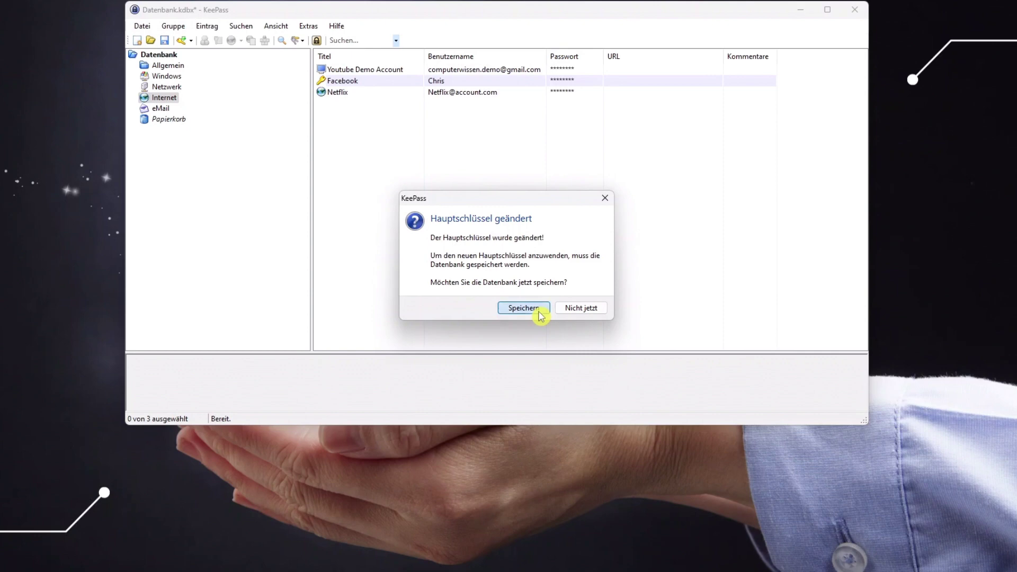
{"action": "left_click", "coordinate": [539, 311]}
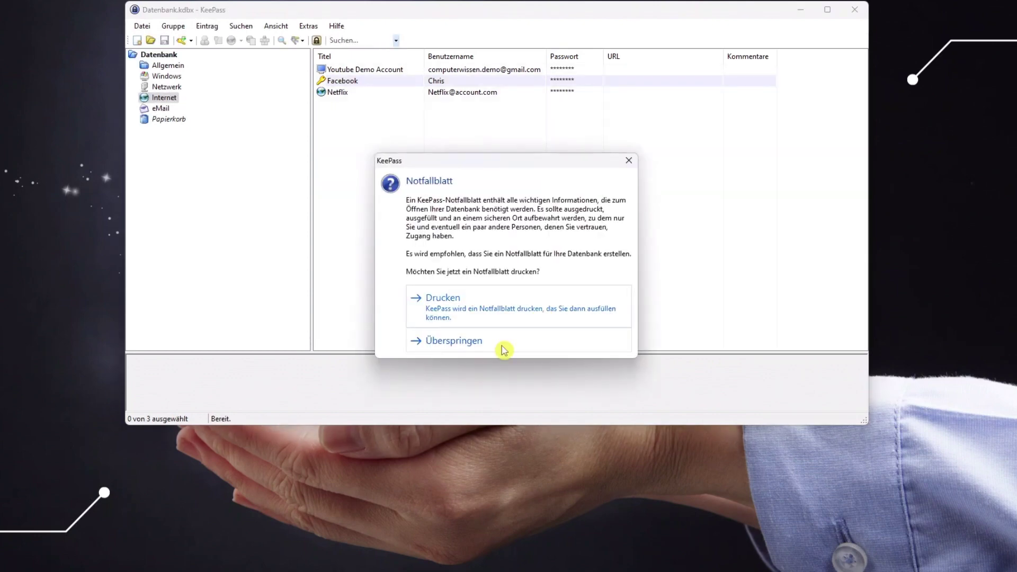
Cancel printing the emergency sheet, then quit KeePass.
{"action": "left_click", "coordinate": [494, 293]}
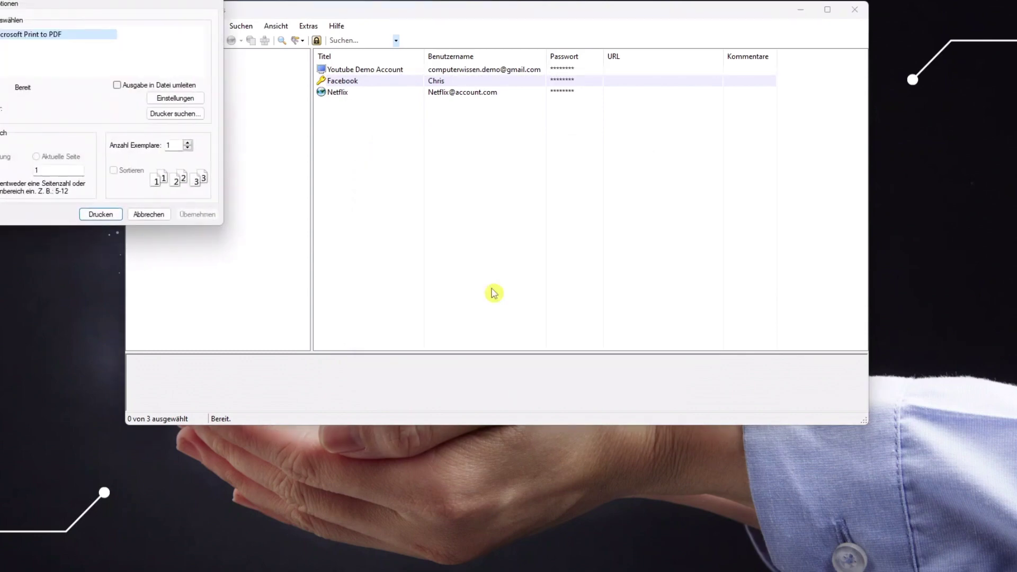
{"action": "left_click", "coordinate": [142, 214]}
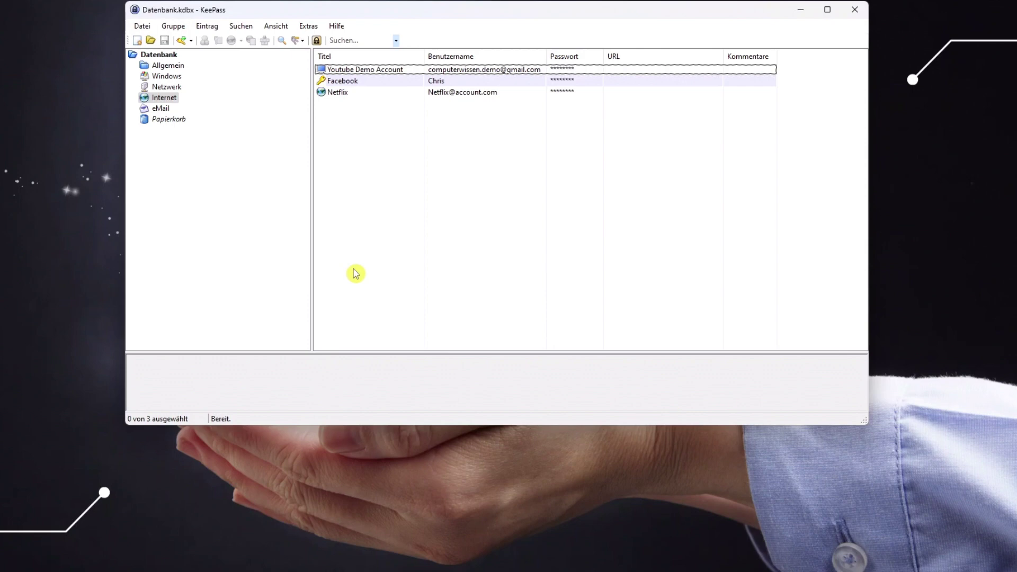
{"action": "left_click", "coordinate": [142, 26]}
{"action": "left_click", "coordinate": [184, 232]}
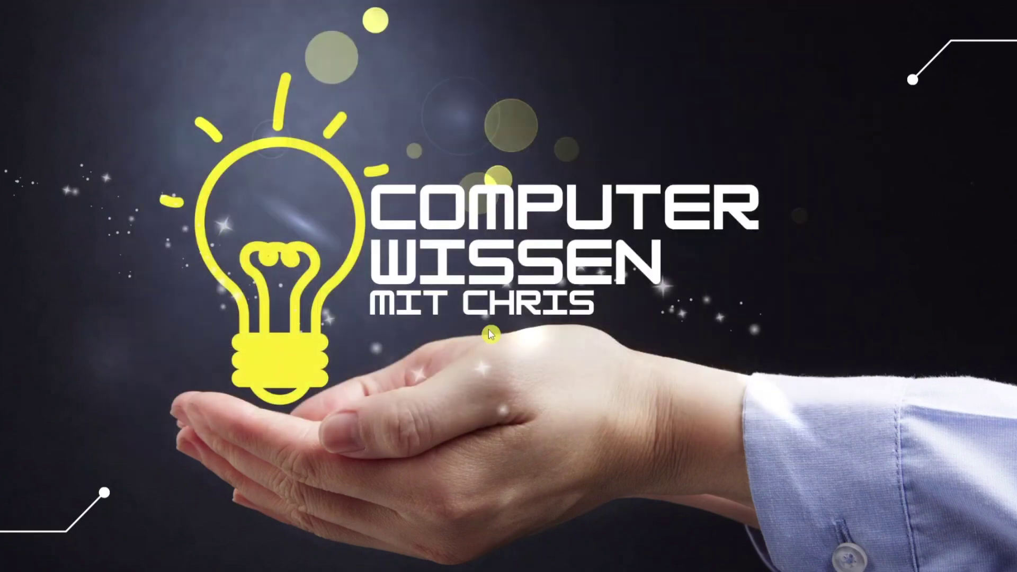
Unlock Datenbank.kdbx again using the new master password.
{"action": "type", "text": "•••••••"}
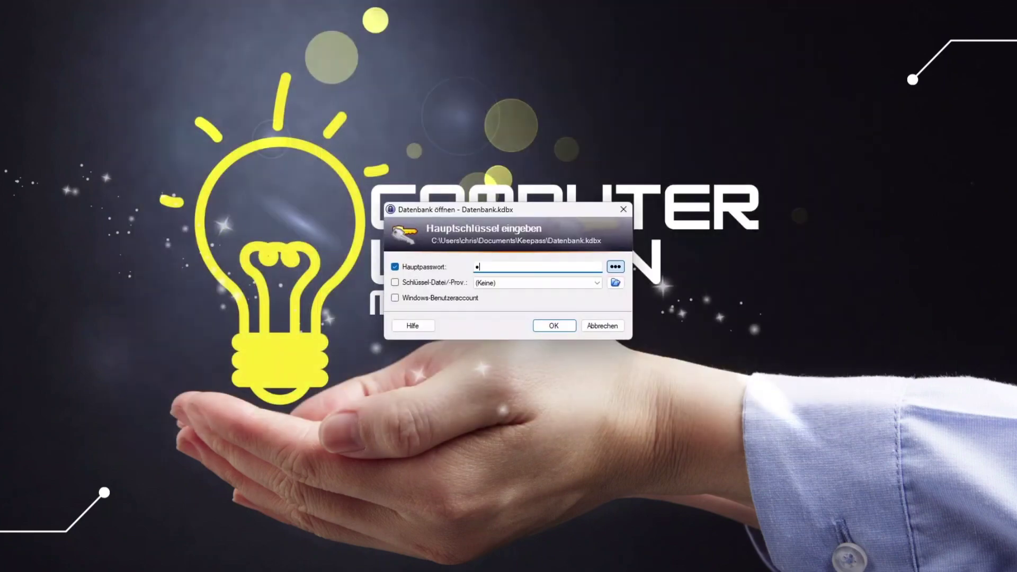
{"action": "type", "text": "••"}
{"action": "key", "text": "Return"}
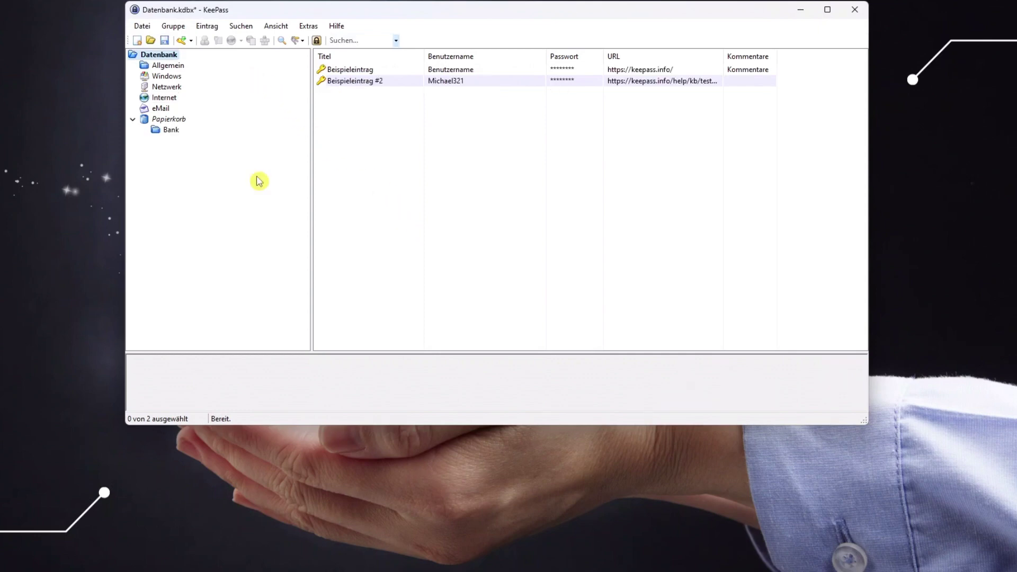
Create a new group named 'Bank' and select its empty entry list.
{"action": "right_click", "coordinate": [197, 175]}
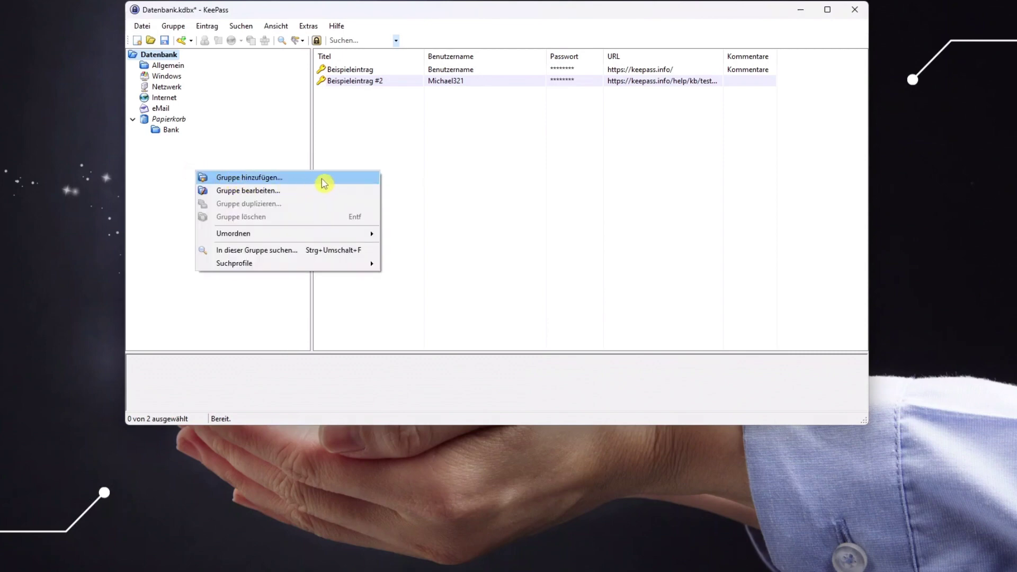
{"action": "left_click", "coordinate": [303, 179]}
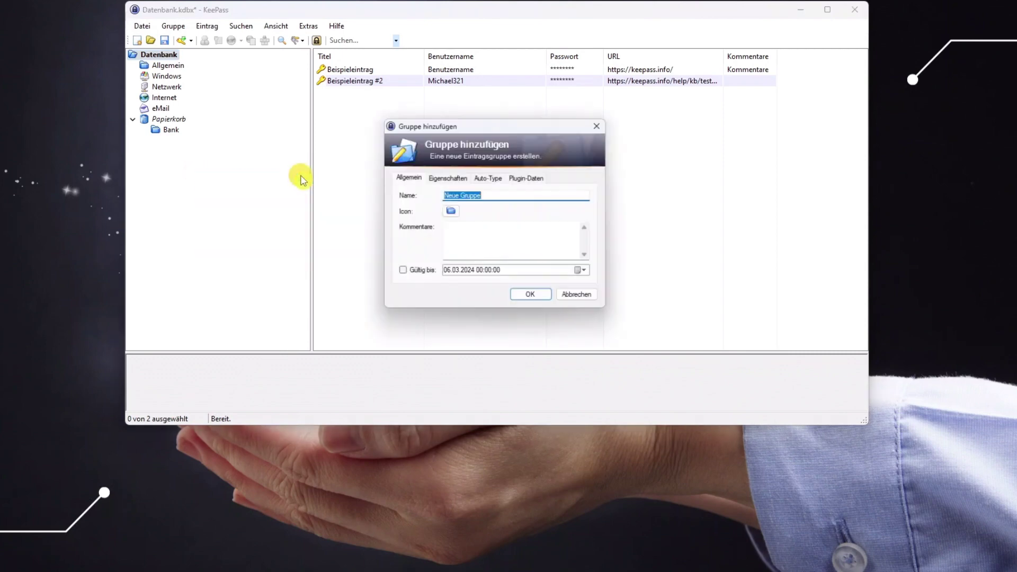
{"action": "type", "text": "Bank"}
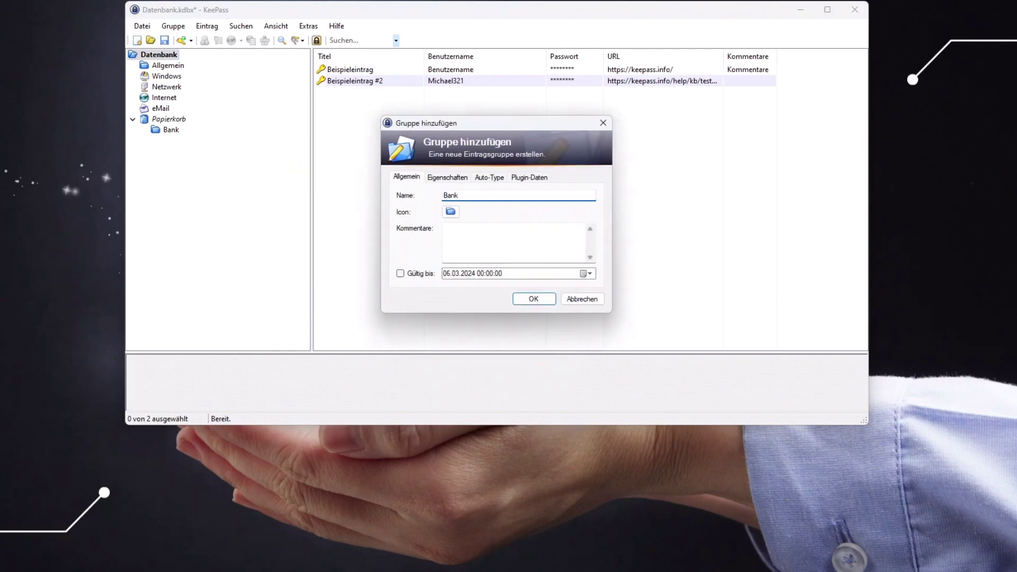
{"action": "key", "text": "Return"}
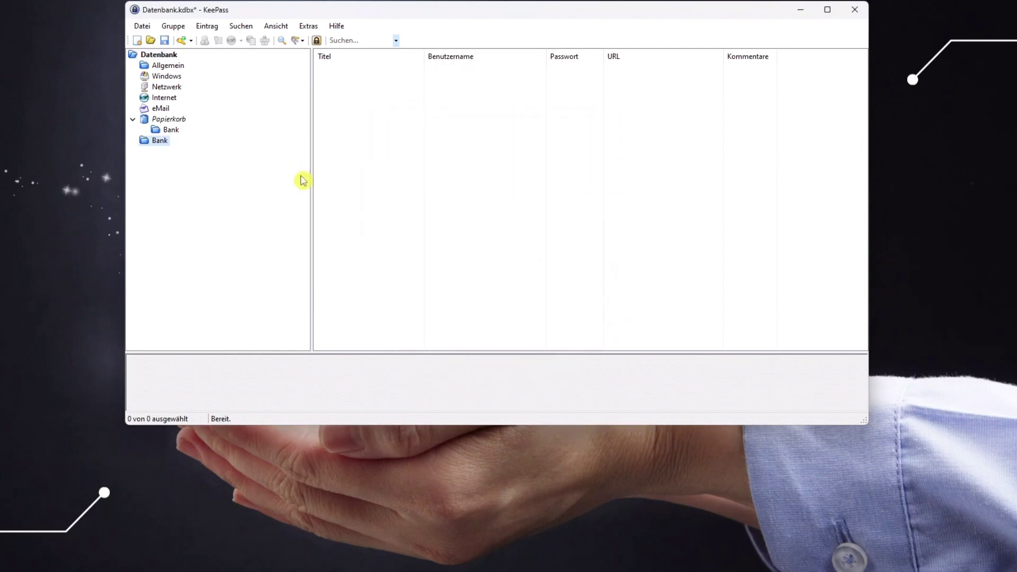
{"action": "left_click", "coordinate": [365, 139]}
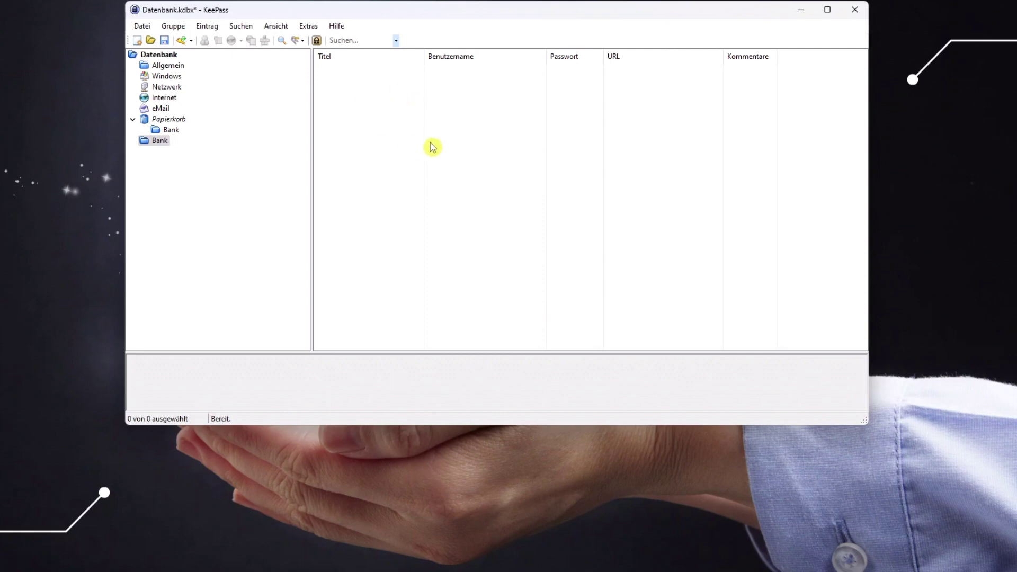
{"action": "right_click", "coordinate": [362, 113]}
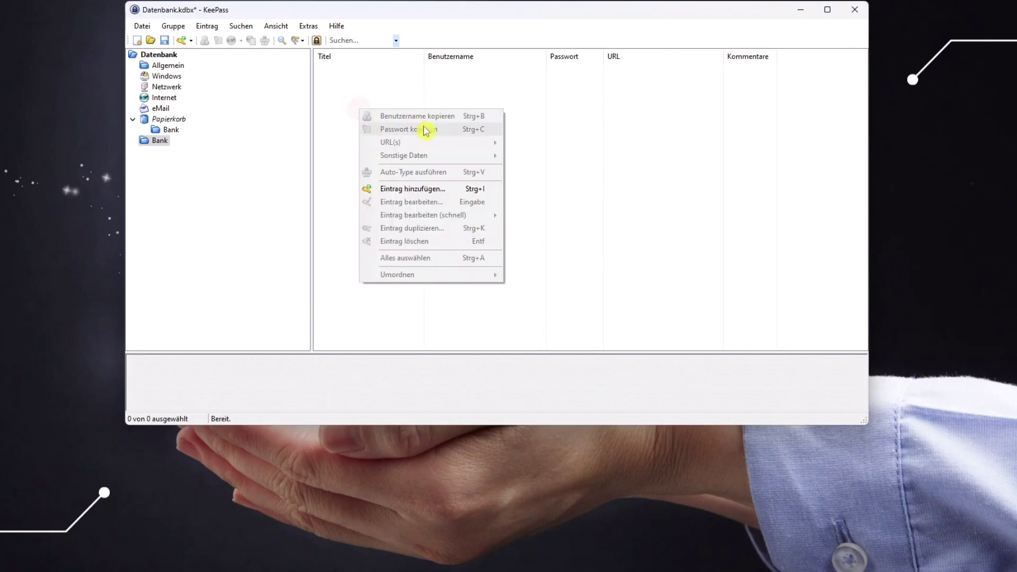
{"action": "left_click", "coordinate": [432, 195]}
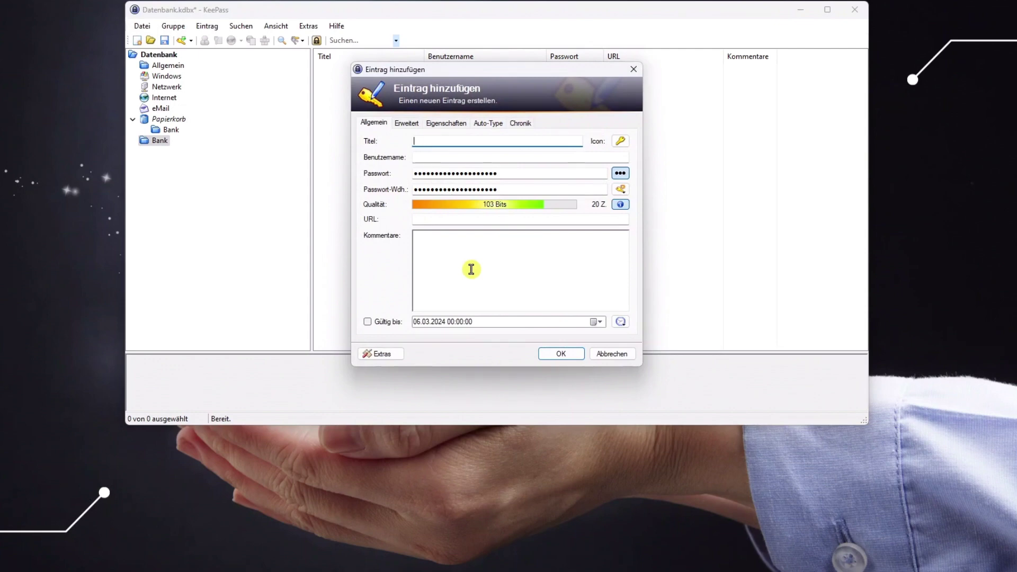
{"action": "type", "text": "Onlinebanking"}
{"action": "key", "text": "Tab"}
{"action": "type", "text": "274834659"}
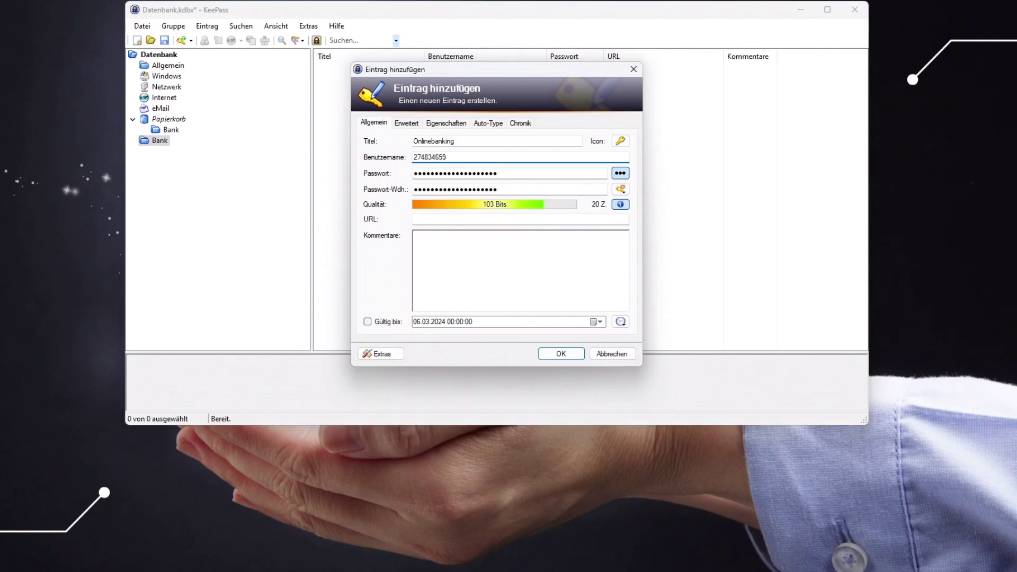
{"action": "key", "text": "Tab"}
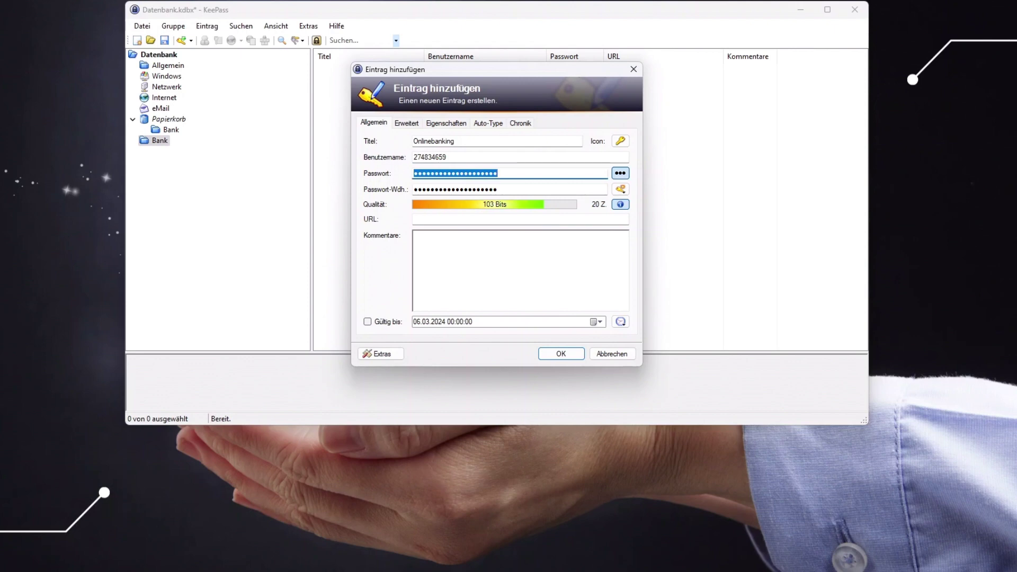
{"action": "type", "text": "•••••"}
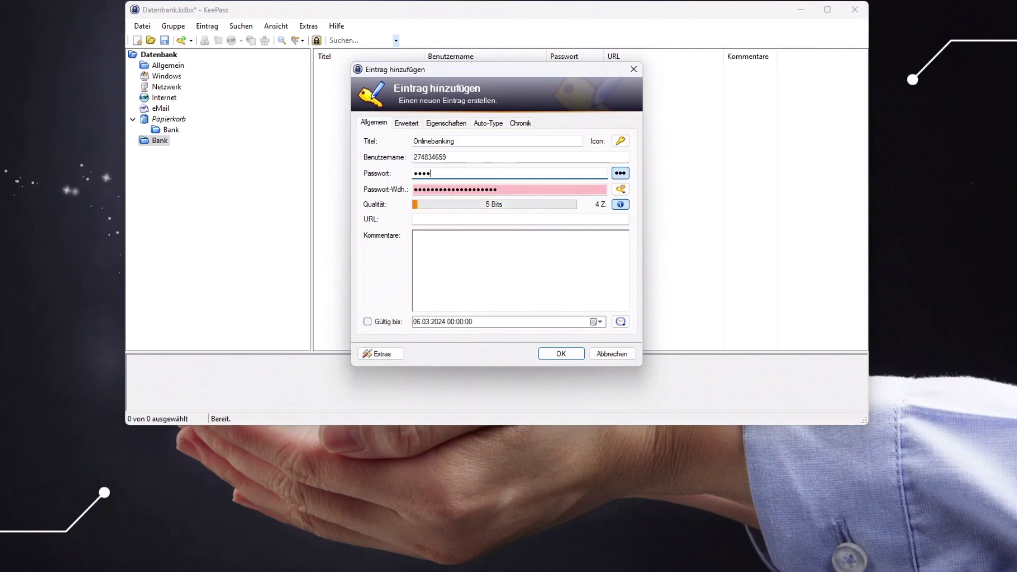
{"action": "key", "text": "Tab"}
{"action": "key", "text": "Tab"}
{"action": "type", "text": "•••••"}
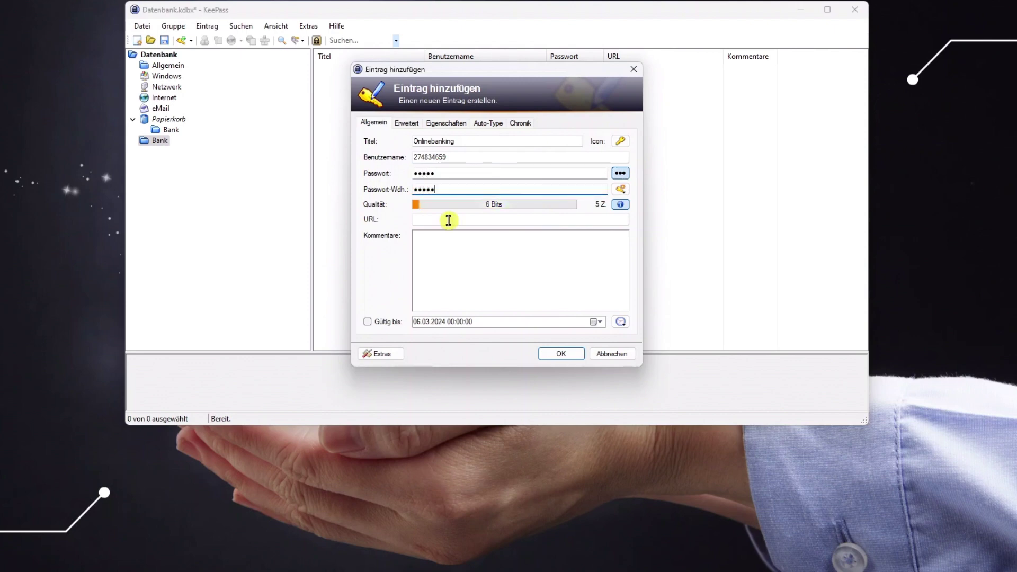
{"action": "left_click", "coordinate": [457, 222]}
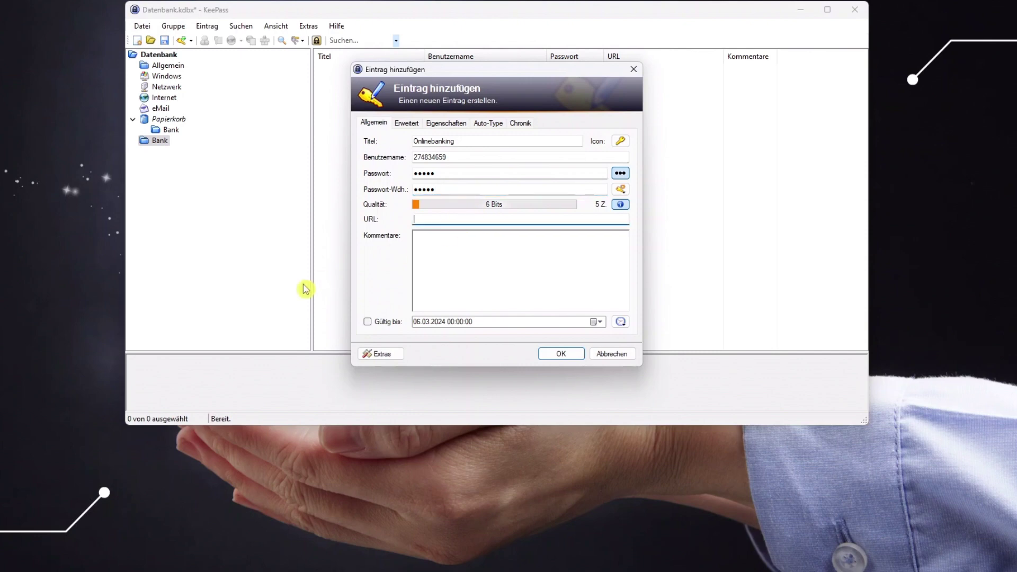
{"action": "type", "text": "ww."}
{"action": "type", "text": "w.bank.de"}
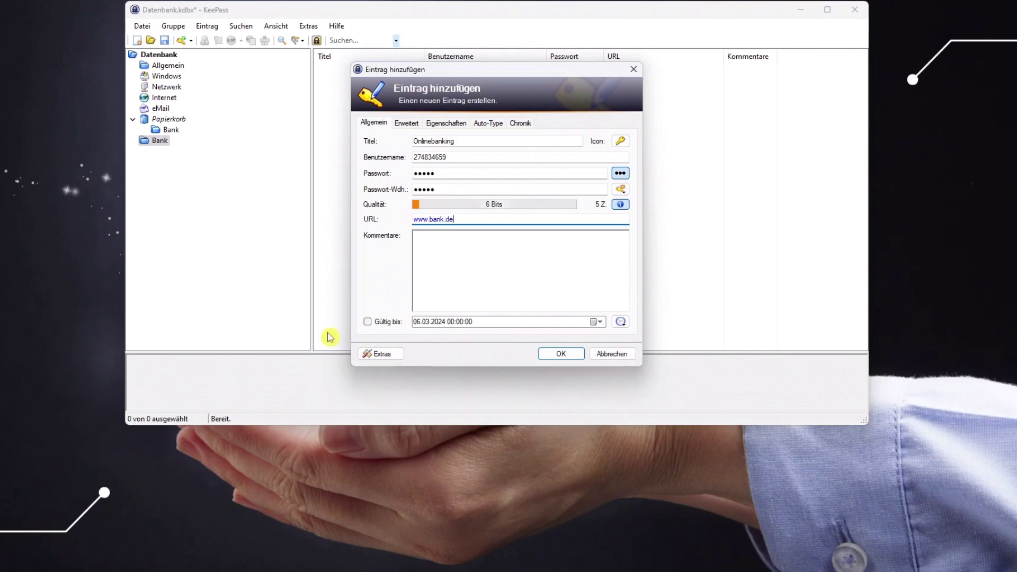
Try enabling an expiry date from the calendar, then leave the entry without one.
{"action": "left_click", "coordinate": [453, 255]}
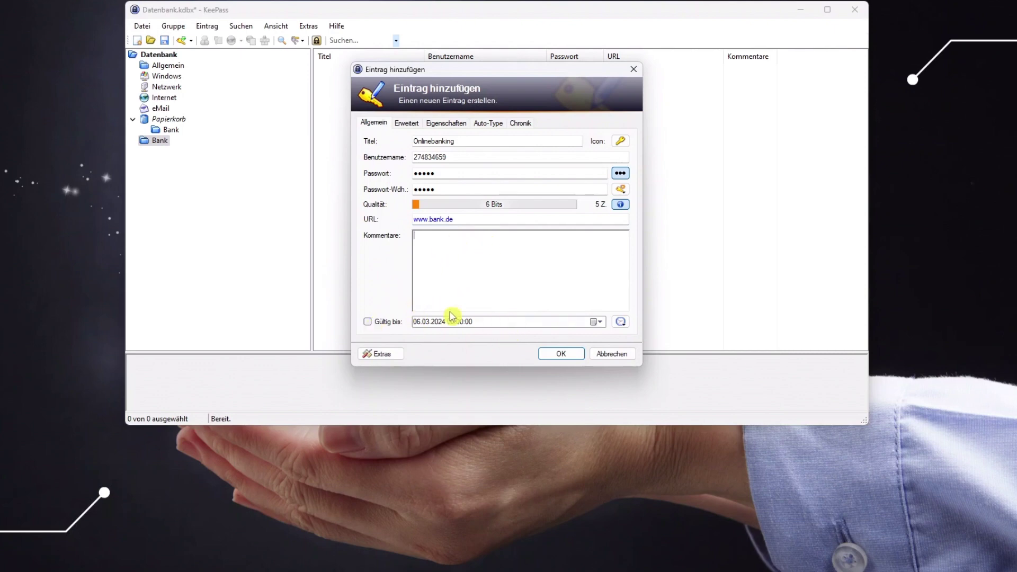
{"action": "left_click", "coordinate": [368, 324]}
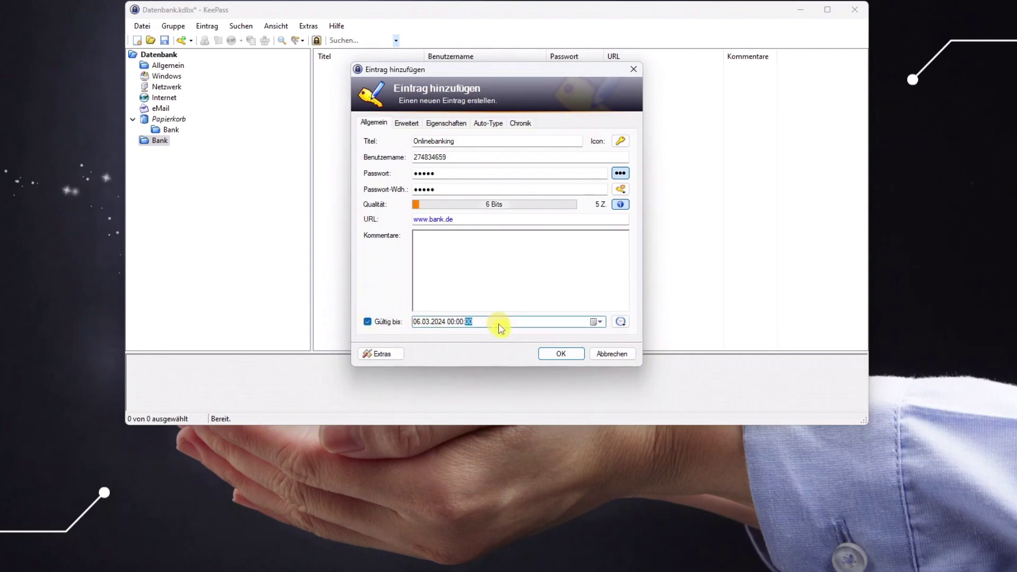
{"action": "left_click", "coordinate": [595, 322]}
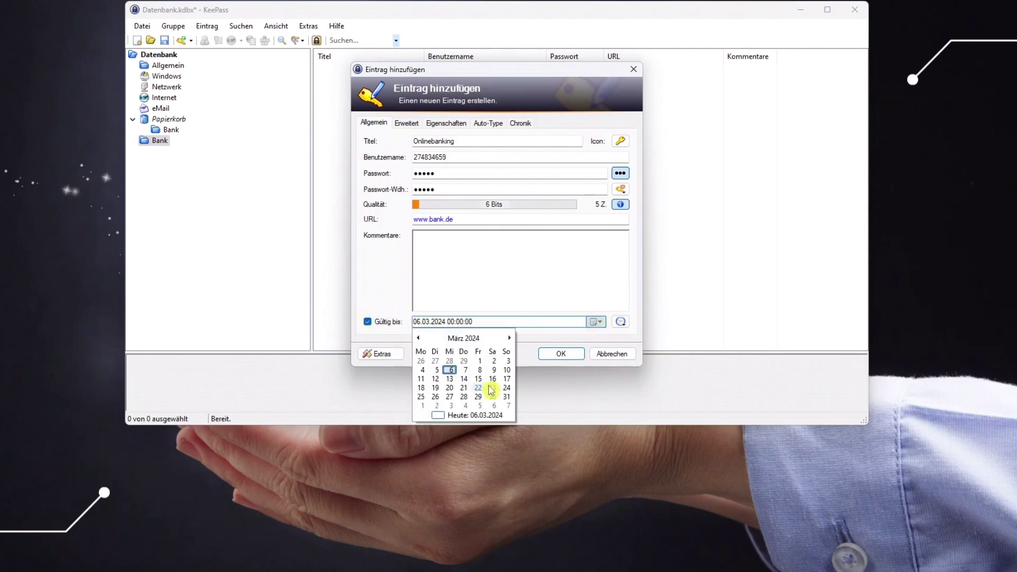
{"action": "left_click", "coordinate": [420, 261]}
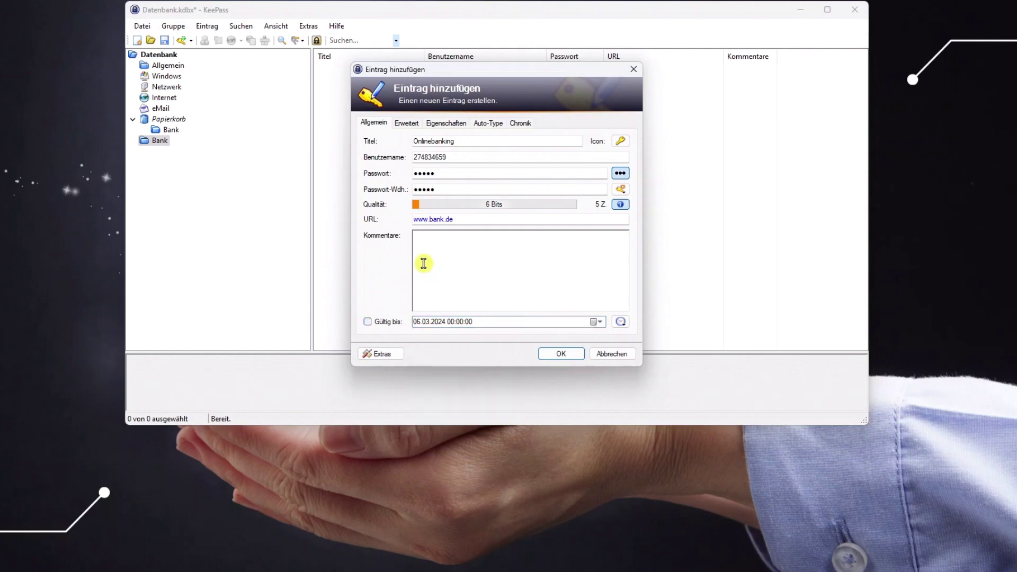
Review the advanced, properties, auto-type and history tabs, then save the Onlinebanking entry.
{"action": "left_click", "coordinate": [410, 125]}
{"action": "left_click", "coordinate": [459, 127]}
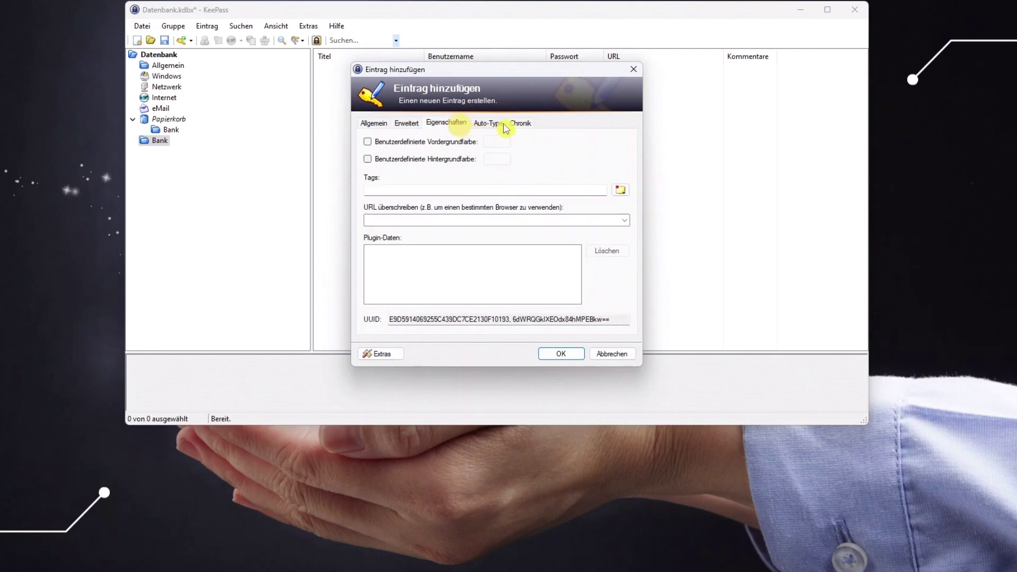
{"action": "left_click", "coordinate": [502, 125]}
{"action": "left_click", "coordinate": [522, 123]}
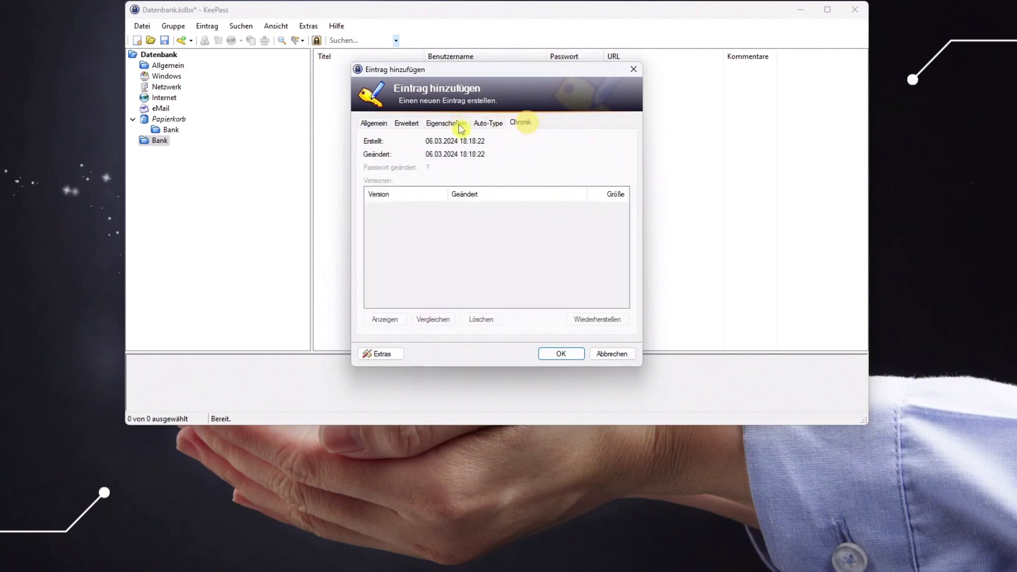
{"action": "left_click", "coordinate": [379, 128]}
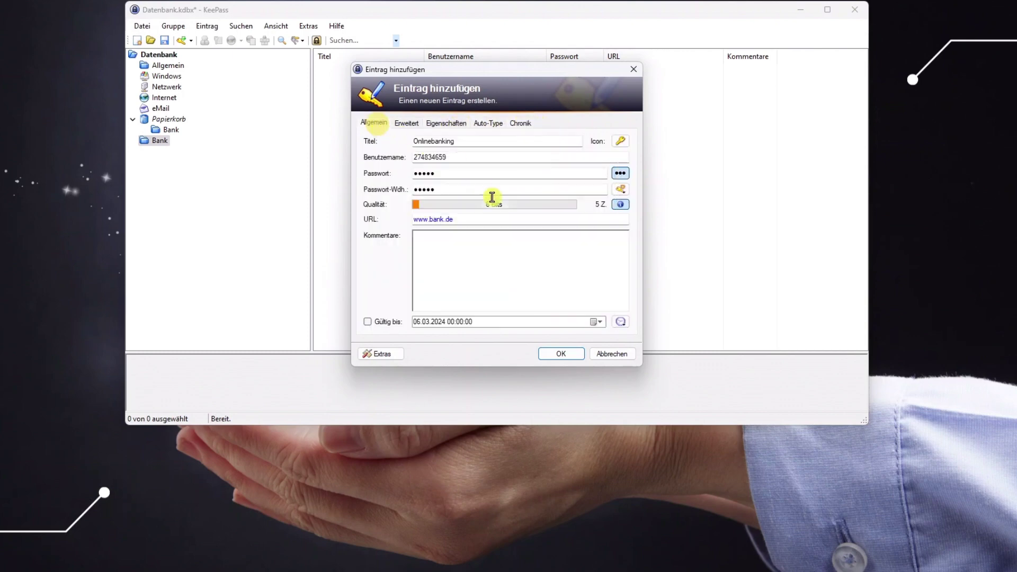
{"action": "left_click", "coordinate": [563, 354]}
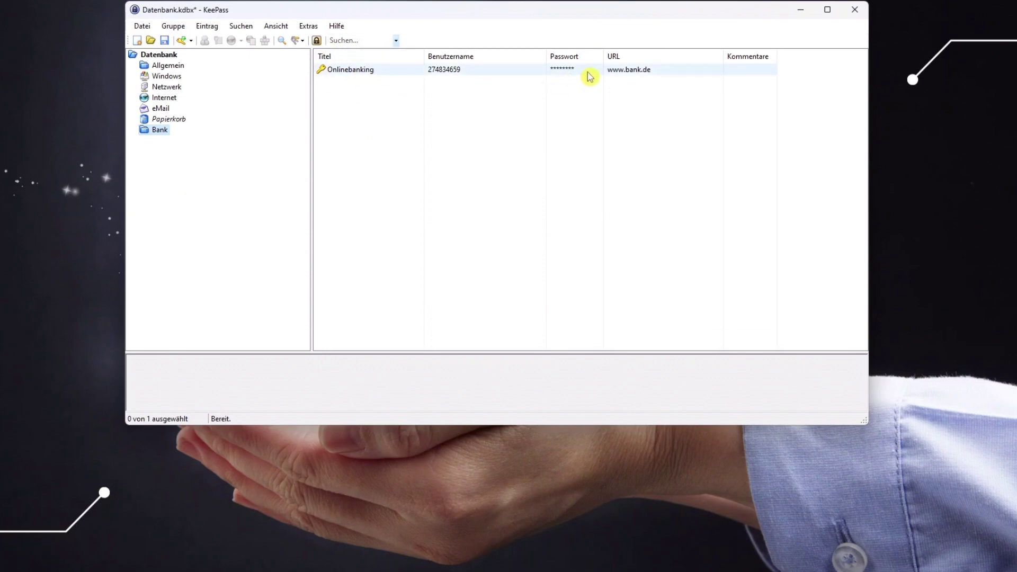
Copy the Onlinebanking username, then open the entry for editing and show its password in plain text.
{"action": "left_click", "coordinate": [513, 69]}
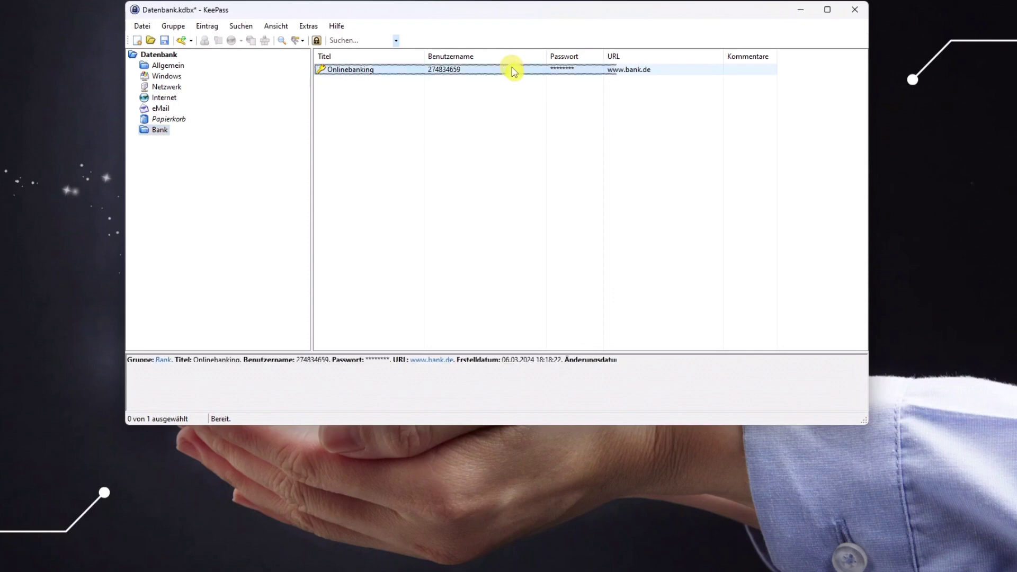
{"action": "double_click", "coordinate": [512, 70]}
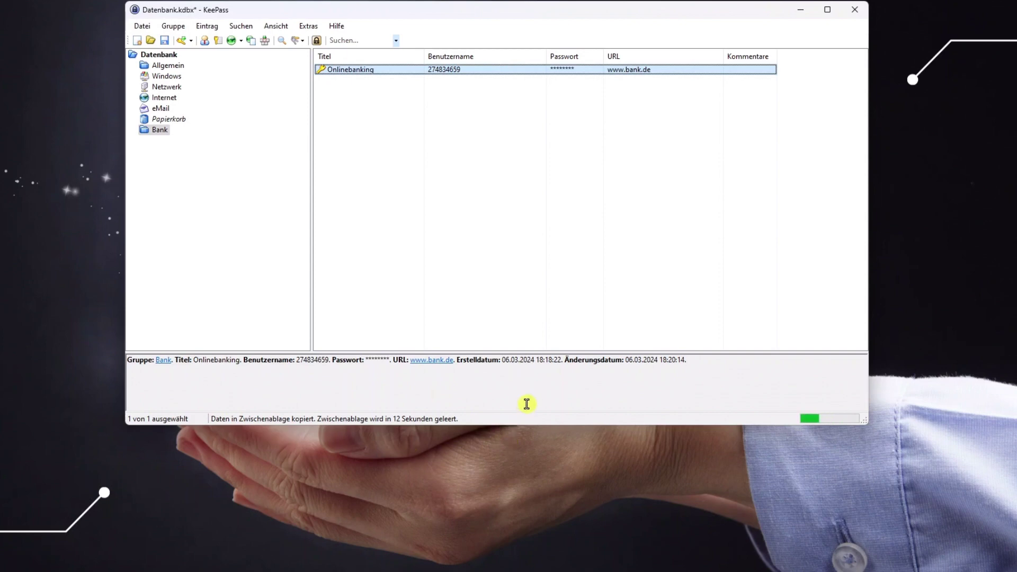
{"action": "right_click", "coordinate": [409, 71]}
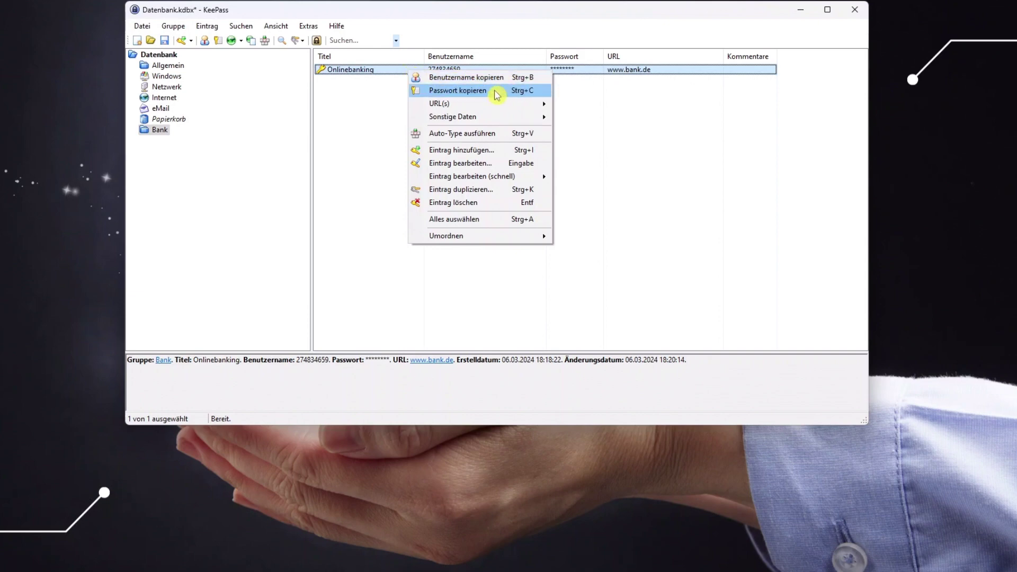
{"action": "mouse_move", "coordinate": [496, 110]}
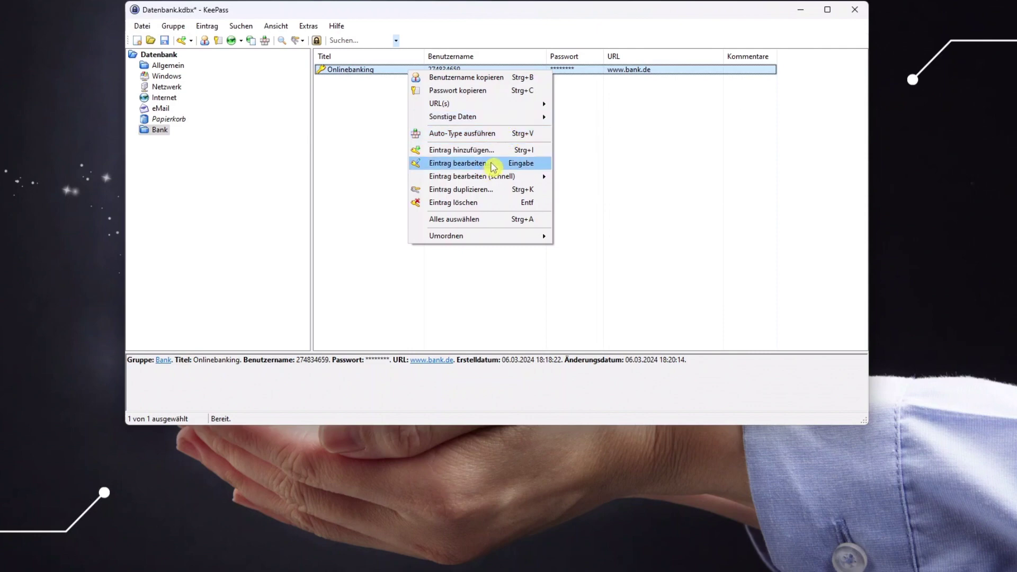
{"action": "left_click", "coordinate": [493, 167]}
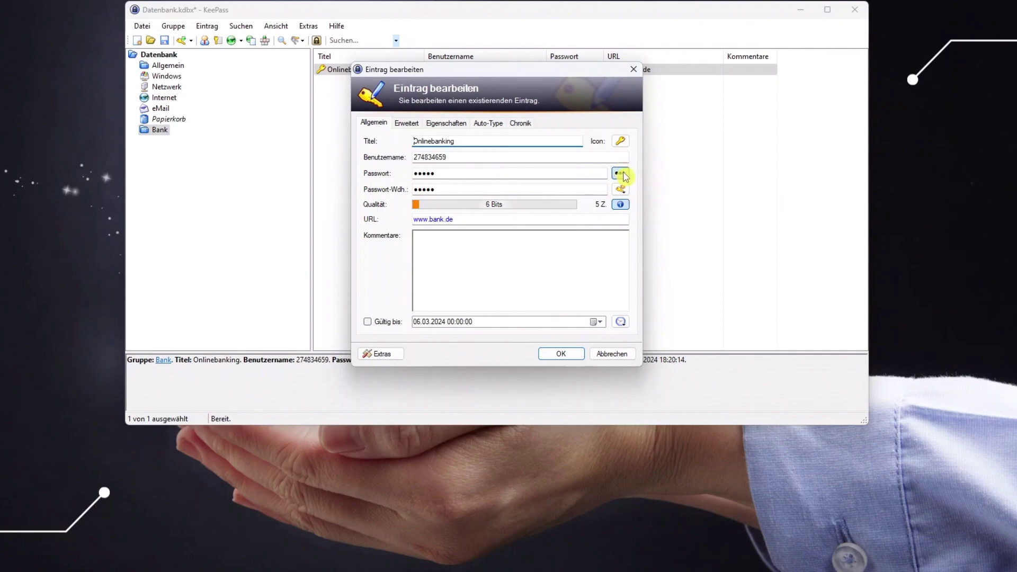
{"action": "left_click", "coordinate": [622, 175]}
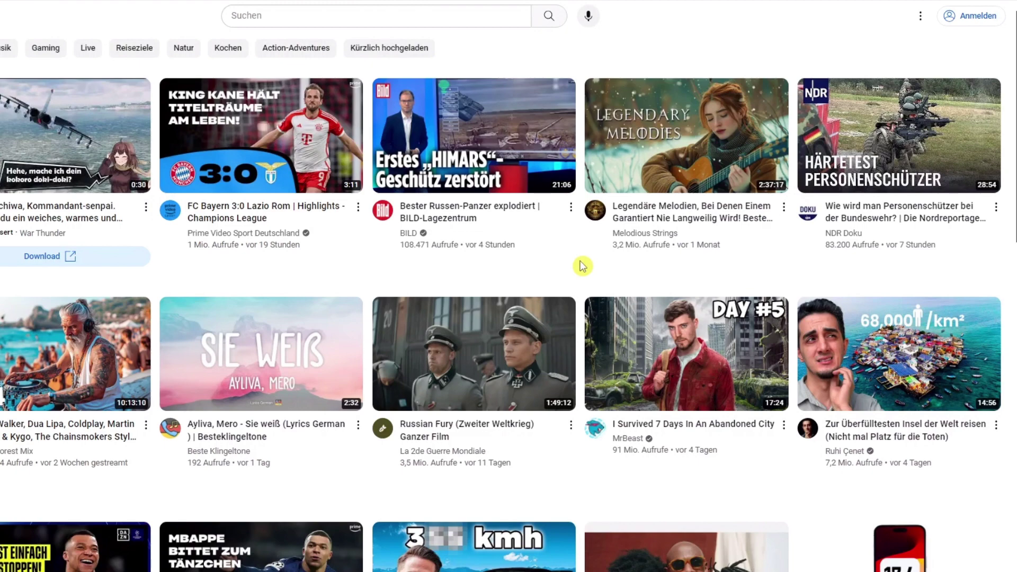
Copy the Youtube Demo Account username from KeePass and activate the Google sign-in e-mail field.
{"action": "left_click", "coordinate": [948, 16]}
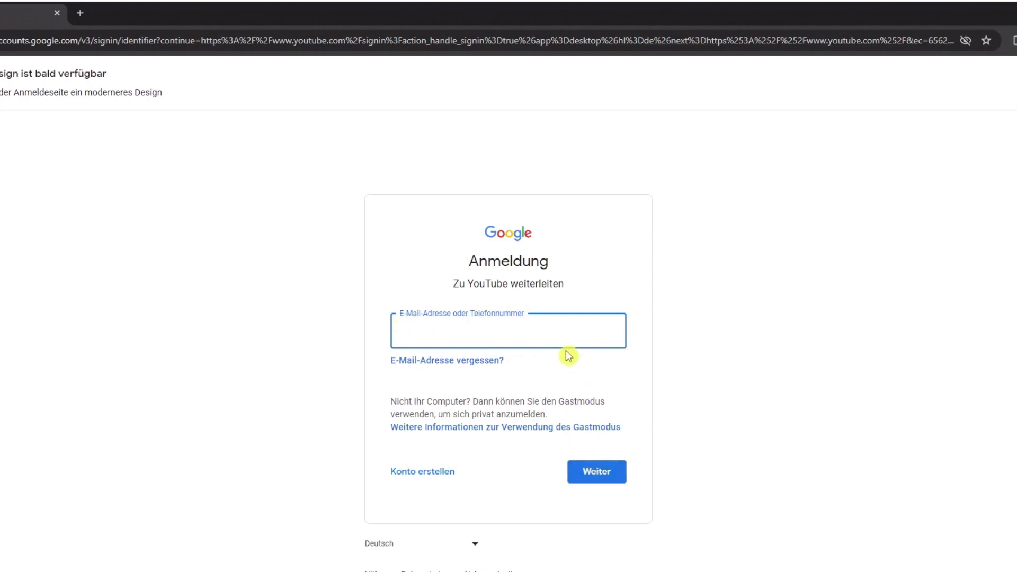
{"action": "left_click", "coordinate": [620, 565]}
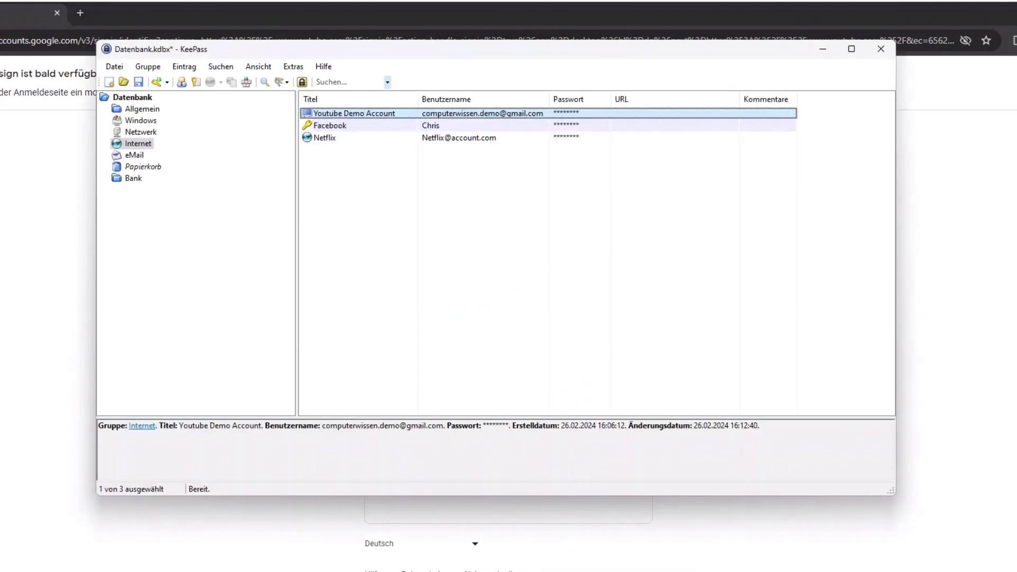
{"action": "left_click", "coordinate": [342, 115]}
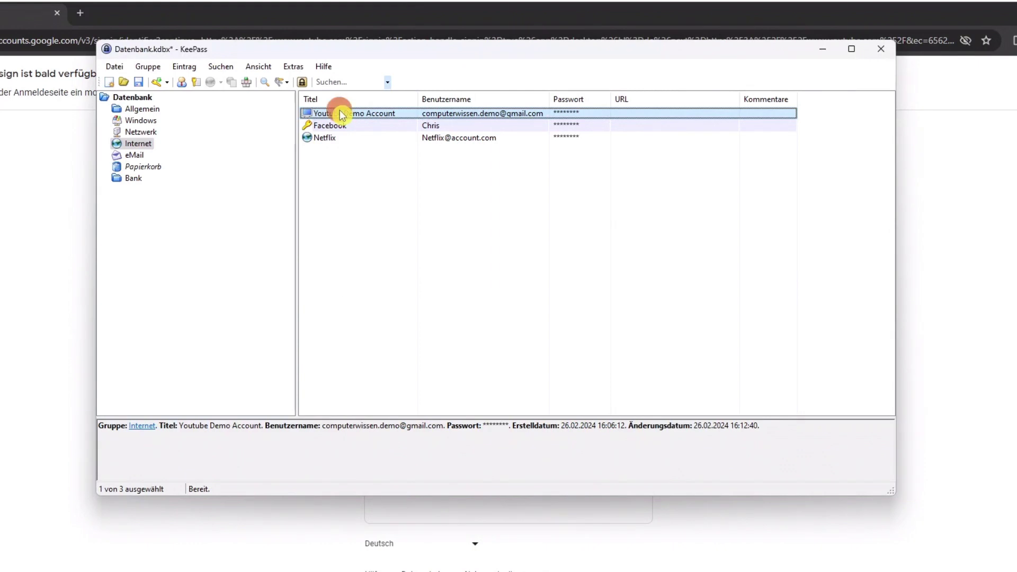
{"action": "right_click", "coordinate": [342, 116]}
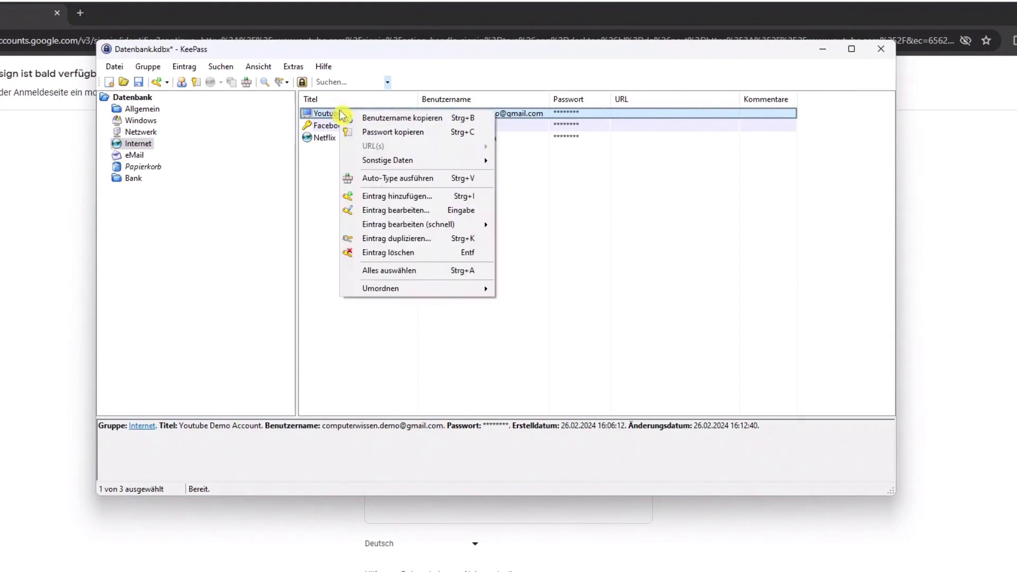
{"action": "left_click", "coordinate": [416, 120]}
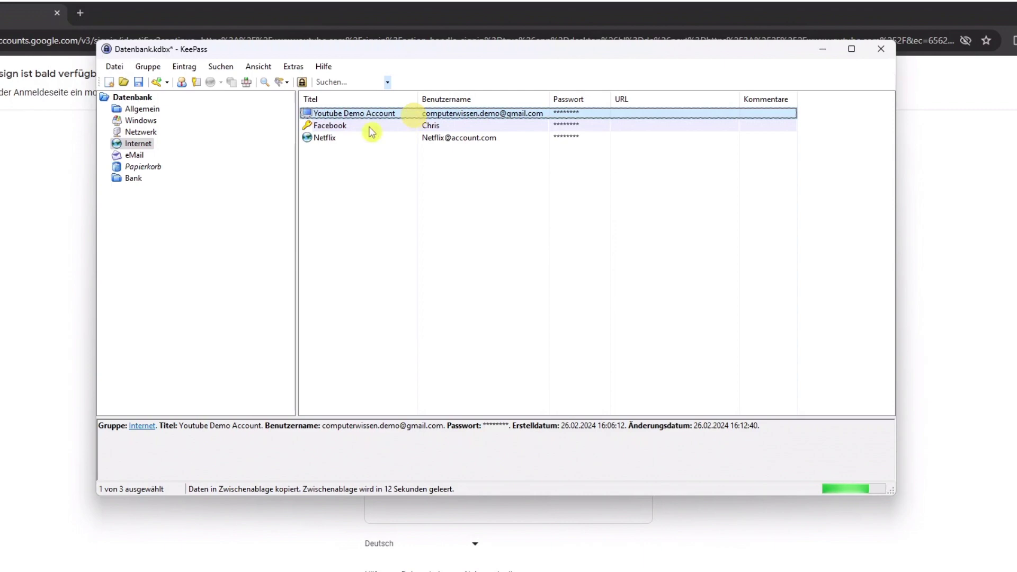
{"action": "left_click", "coordinate": [33, 403]}
{"action": "left_click", "coordinate": [500, 327]}
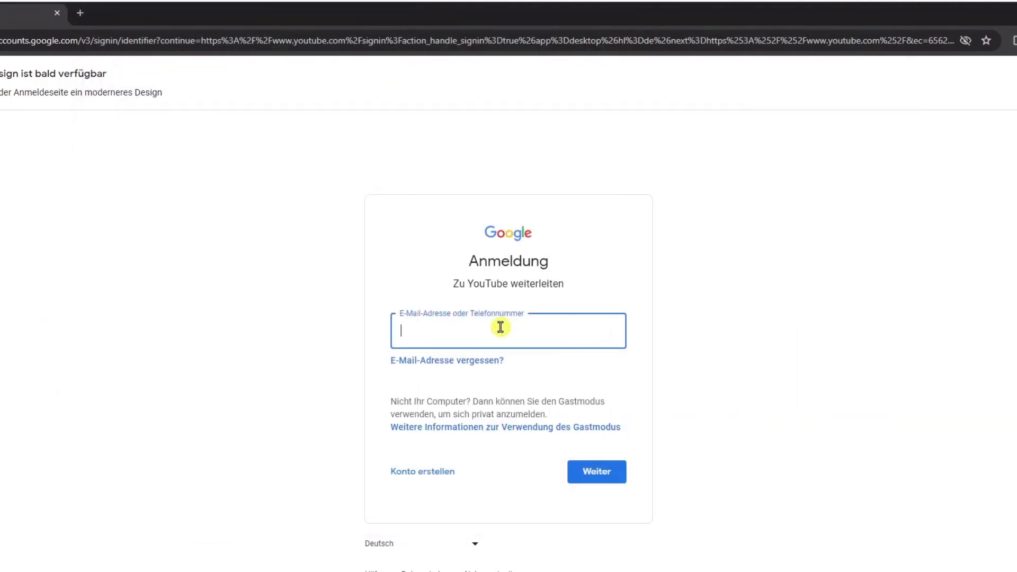
Enter the stored username on Google sign-in and copy the YouTube entry's password from KeePass.
{"action": "key", "text": "ctrl+v"}
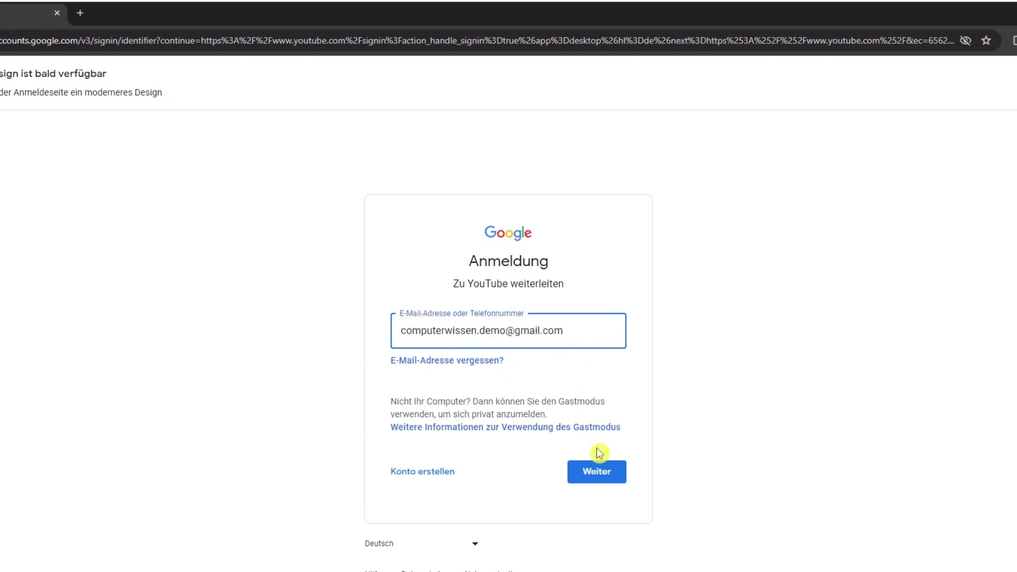
{"action": "left_click", "coordinate": [609, 470]}
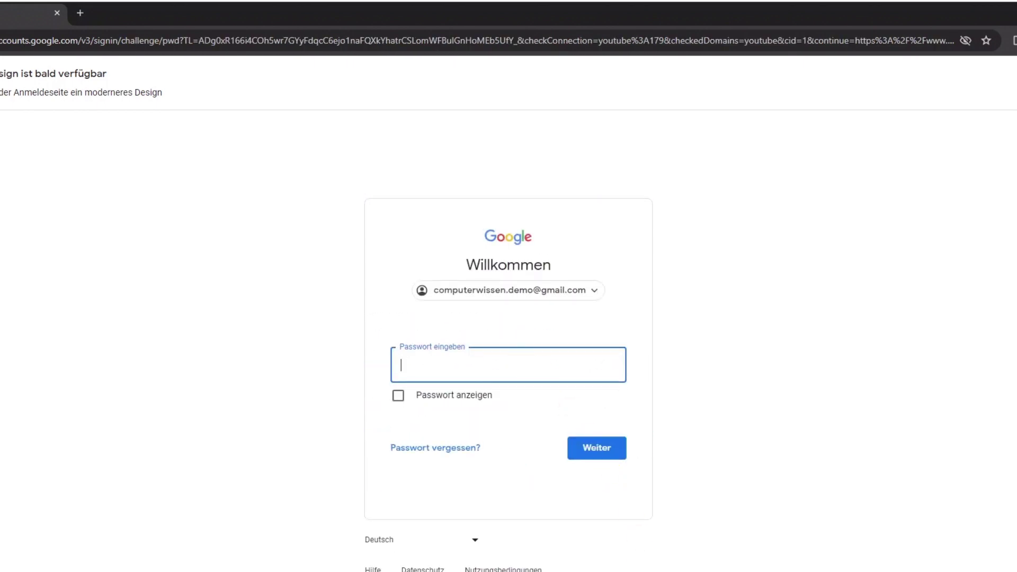
{"action": "key", "text": "alt+Tab"}
{"action": "right_click", "coordinate": [339, 115]}
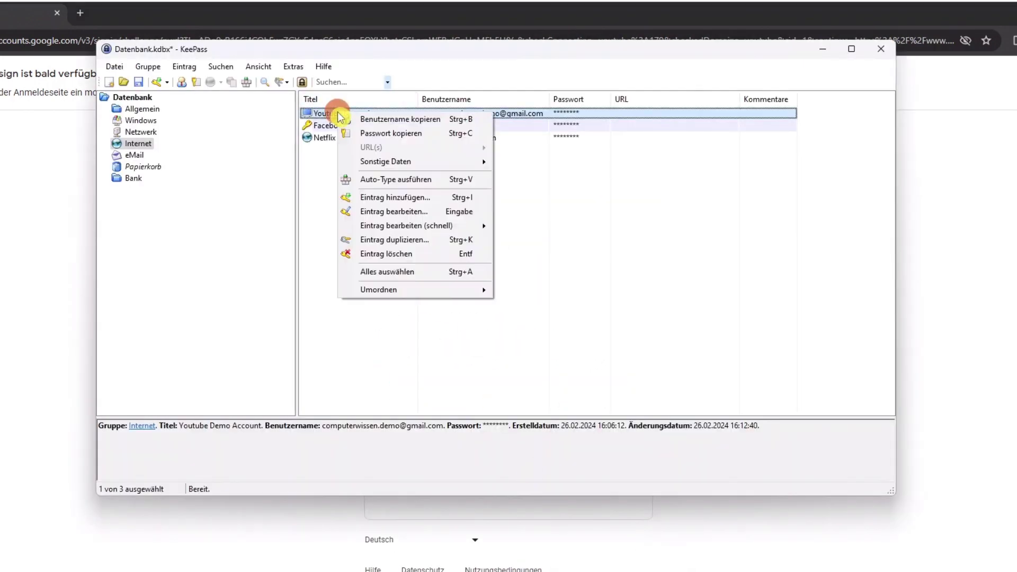
{"action": "left_click", "coordinate": [423, 135]}
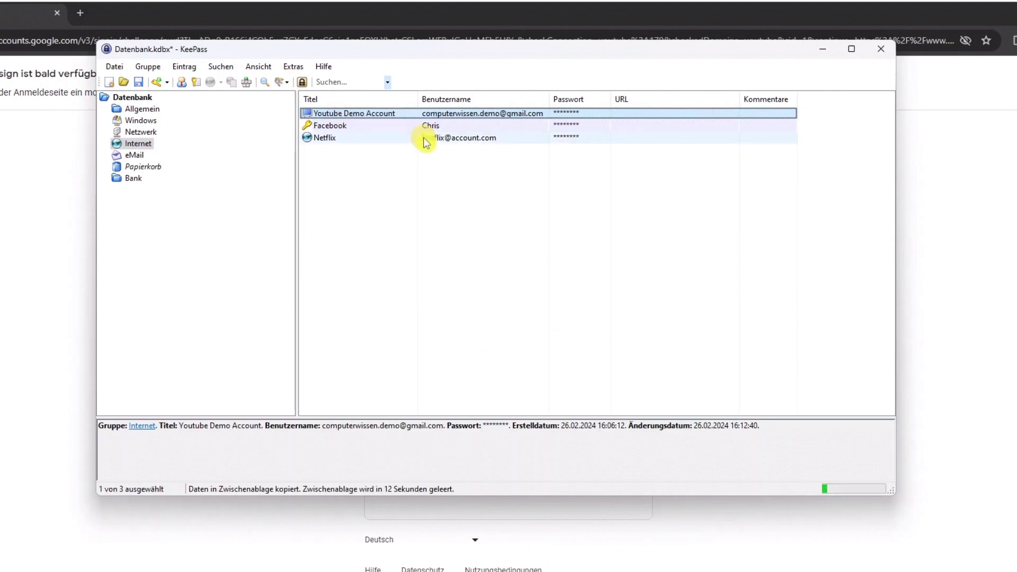
Paste the YouTube password into Google's password field and finish signing in to YouTube.
{"action": "left_click", "coordinate": [924, 322]}
{"action": "left_click", "coordinate": [526, 360]}
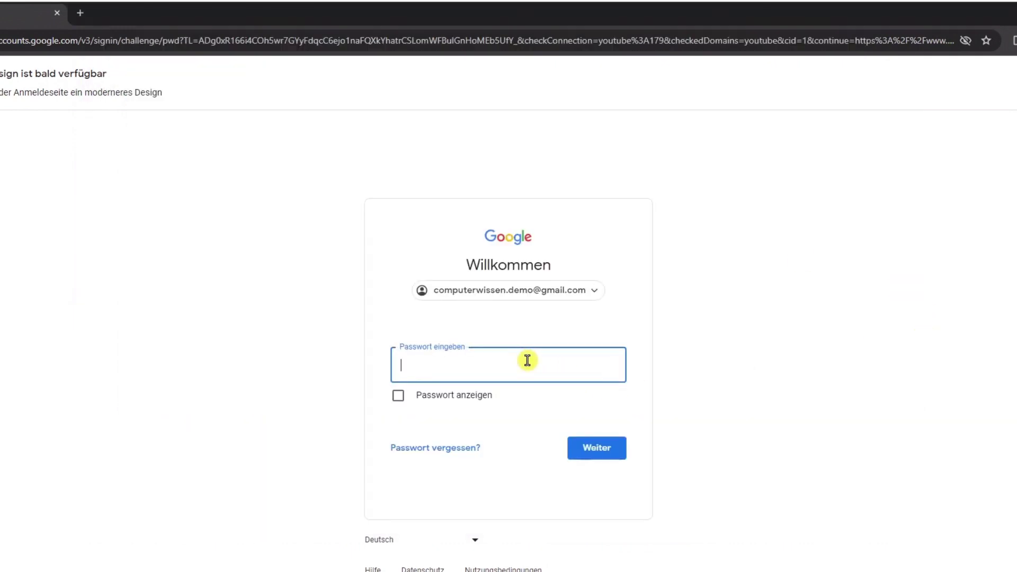
{"action": "right_click", "coordinate": [527, 360]}
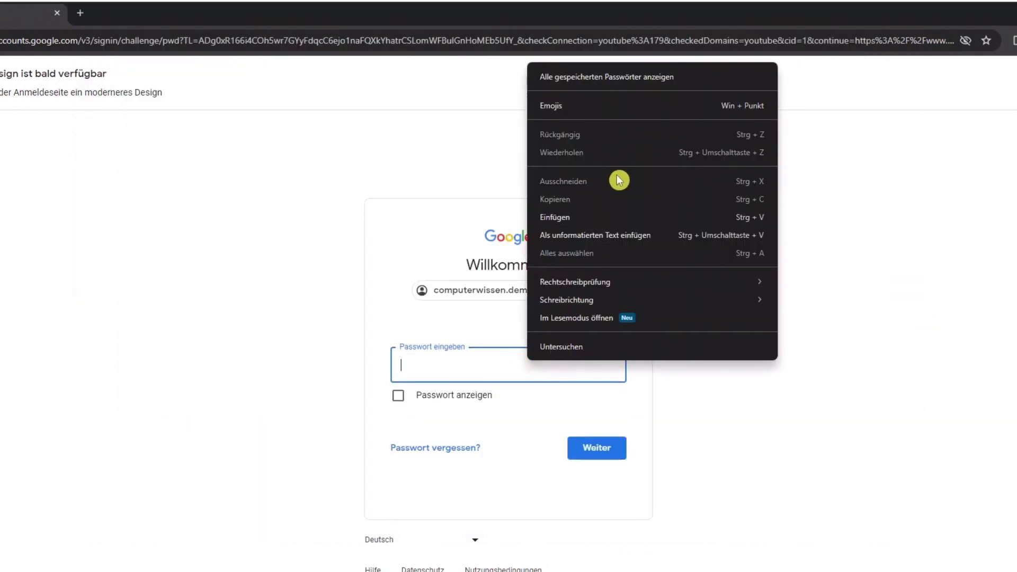
{"action": "left_click", "coordinate": [581, 218]}
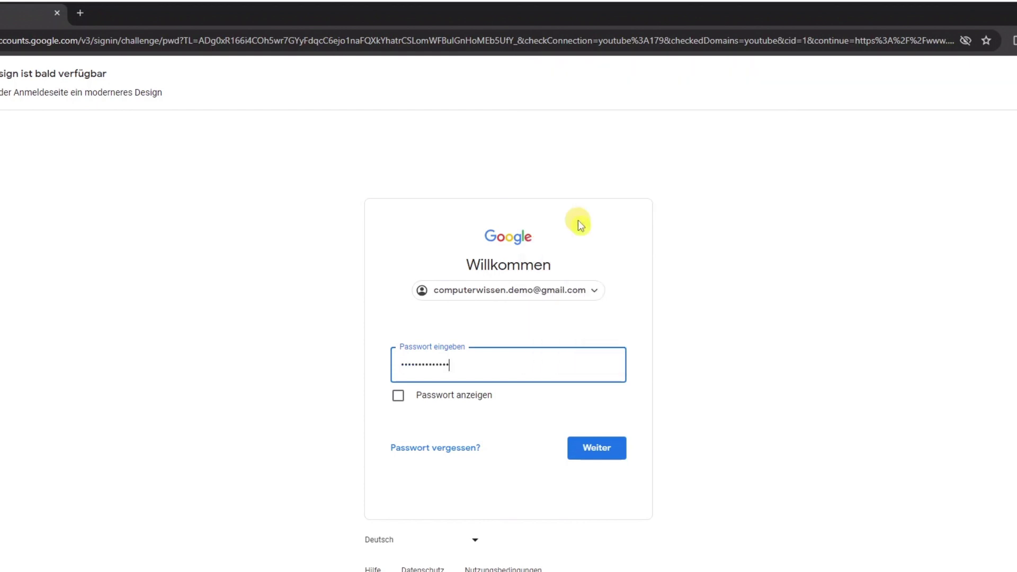
{"action": "left_click", "coordinate": [601, 453]}
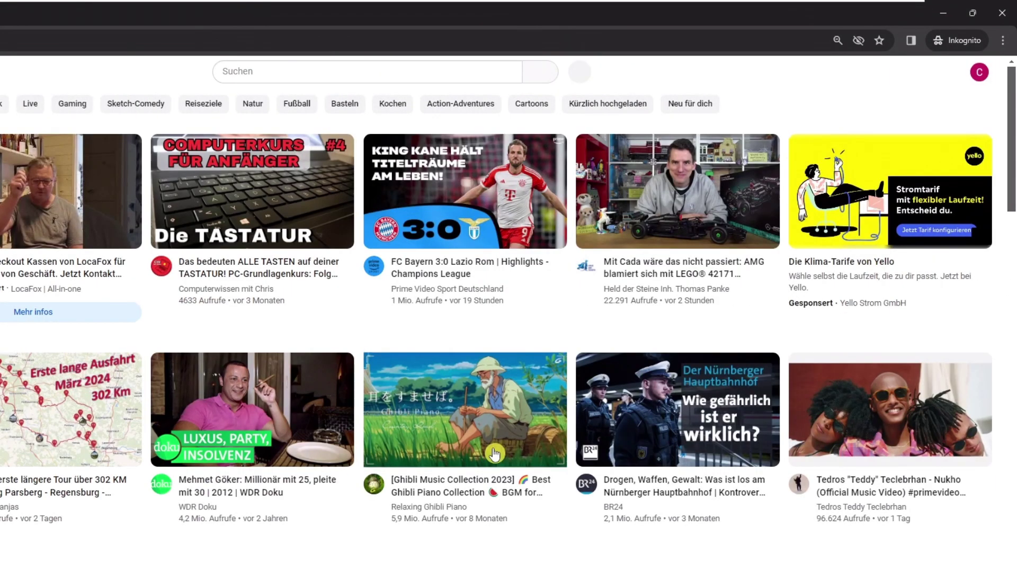
Auto-type the Netflix e-mail and password into the login form from KeePass's Netflix entry.
{"action": "mouse_move", "coordinate": [495, 454]}
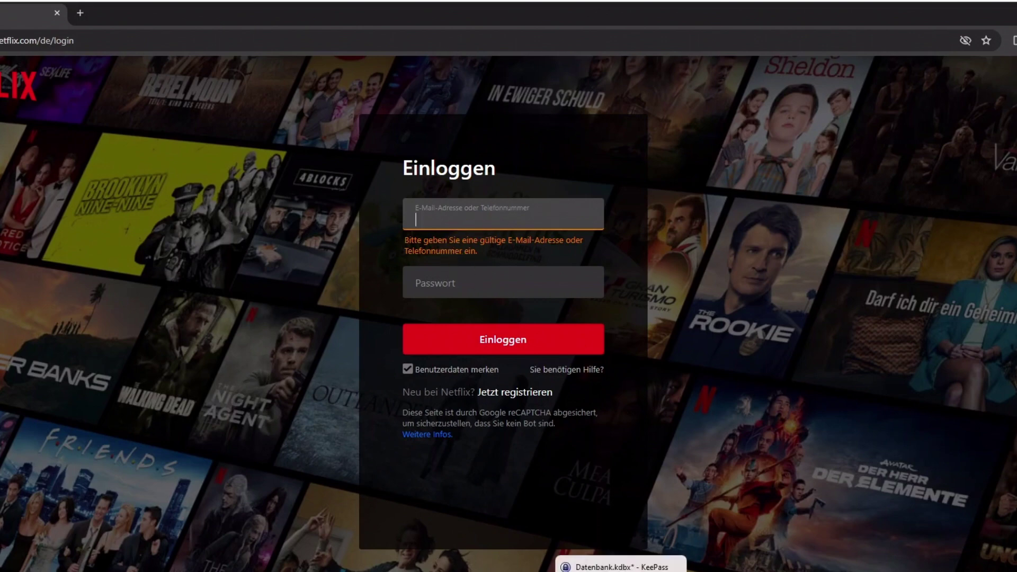
{"action": "left_click", "coordinate": [620, 566]}
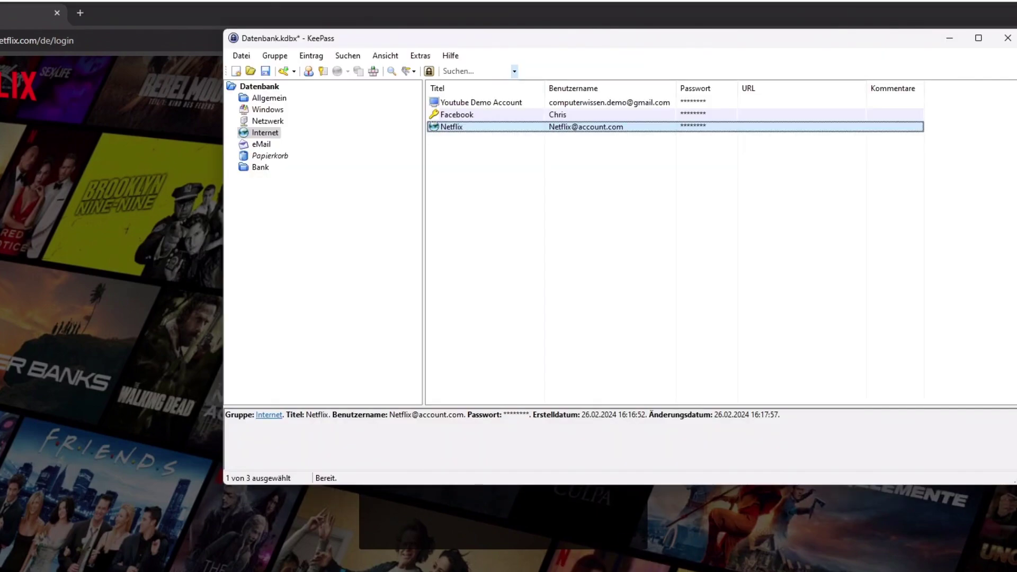
{"action": "right_click", "coordinate": [468, 129]}
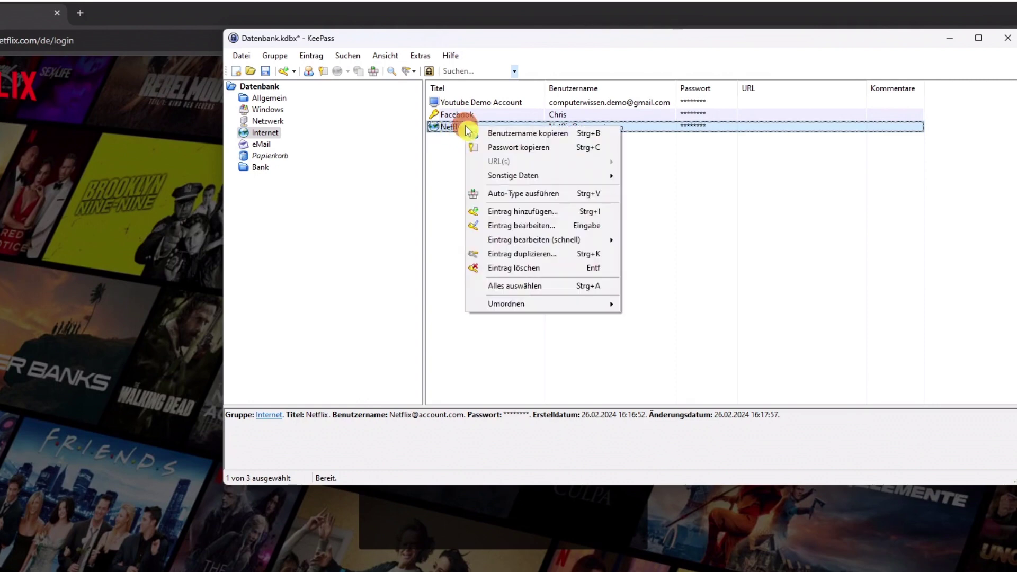
{"action": "left_click", "coordinate": [579, 194]}
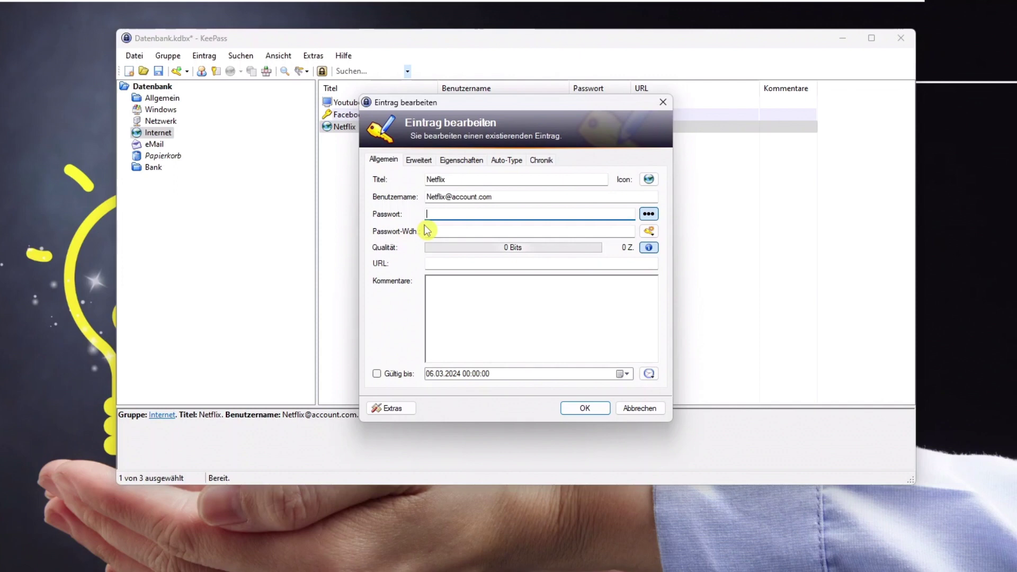
Generate a 15-character password with special characters for the Netflix entry, rated 96 bits.
{"action": "left_click", "coordinate": [652, 233]}
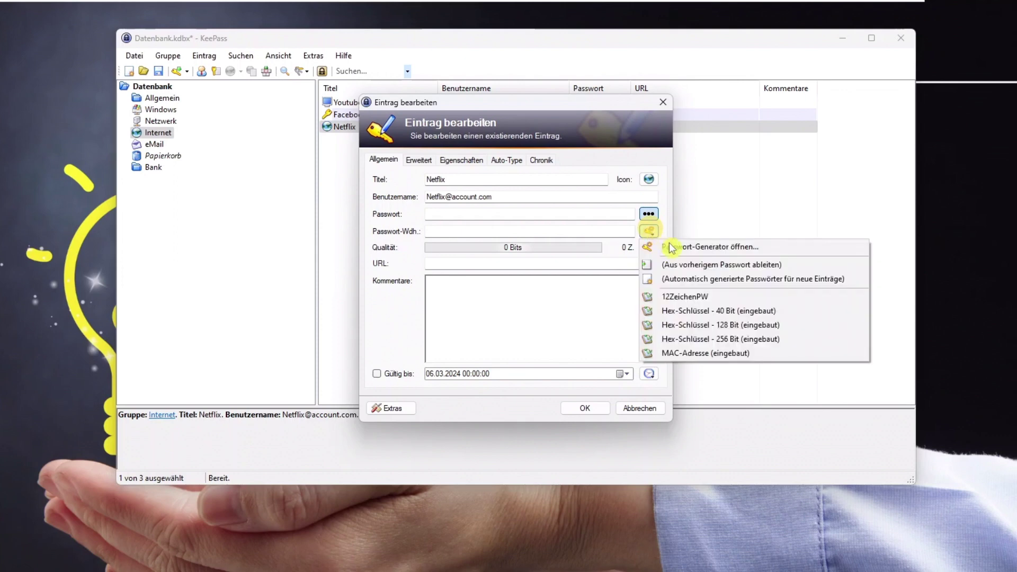
{"action": "left_click", "coordinate": [773, 250]}
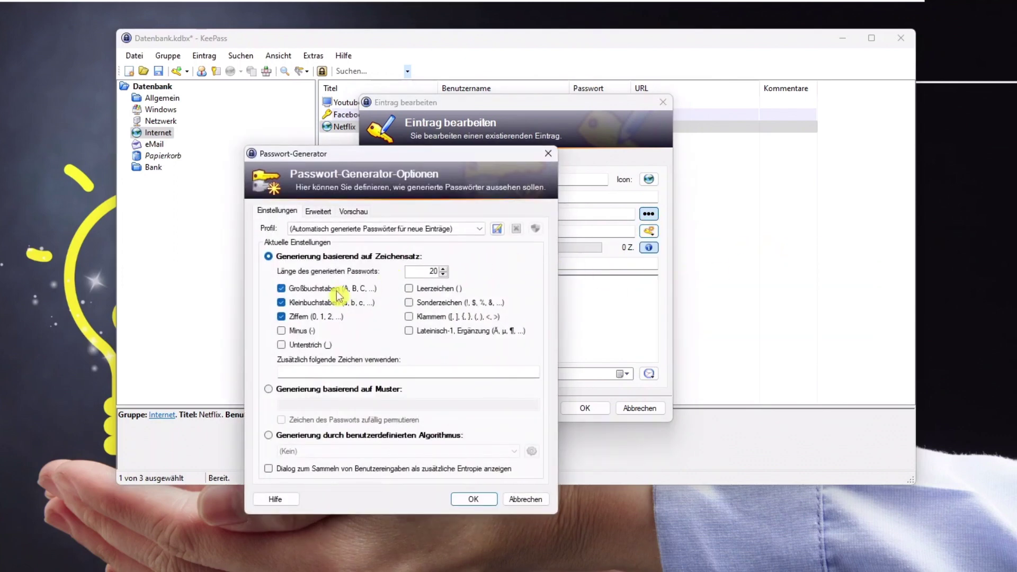
{"action": "left_click", "coordinate": [409, 302]}
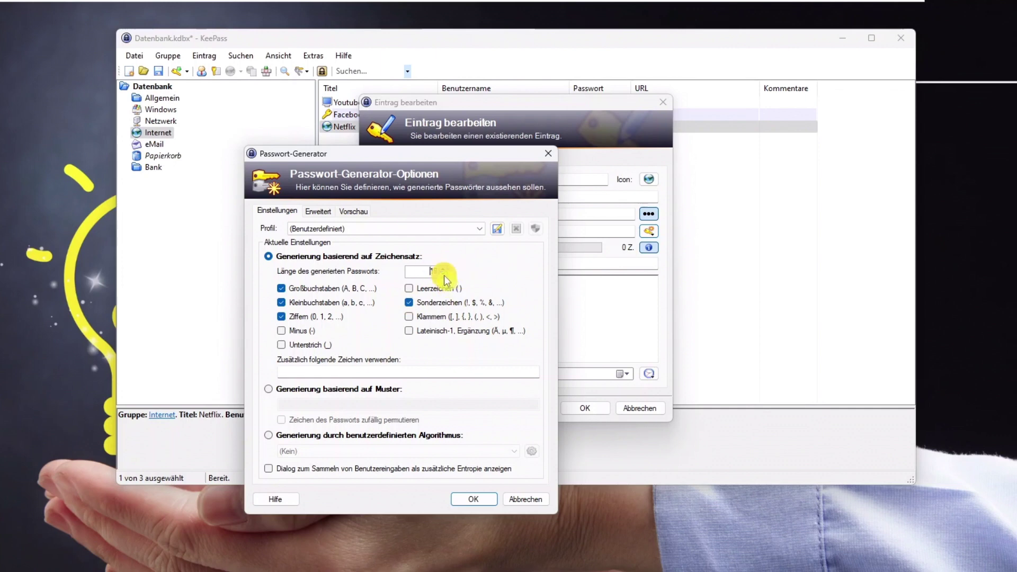
{"action": "type", "text": "15"}
{"action": "left_click", "coordinate": [471, 503]}
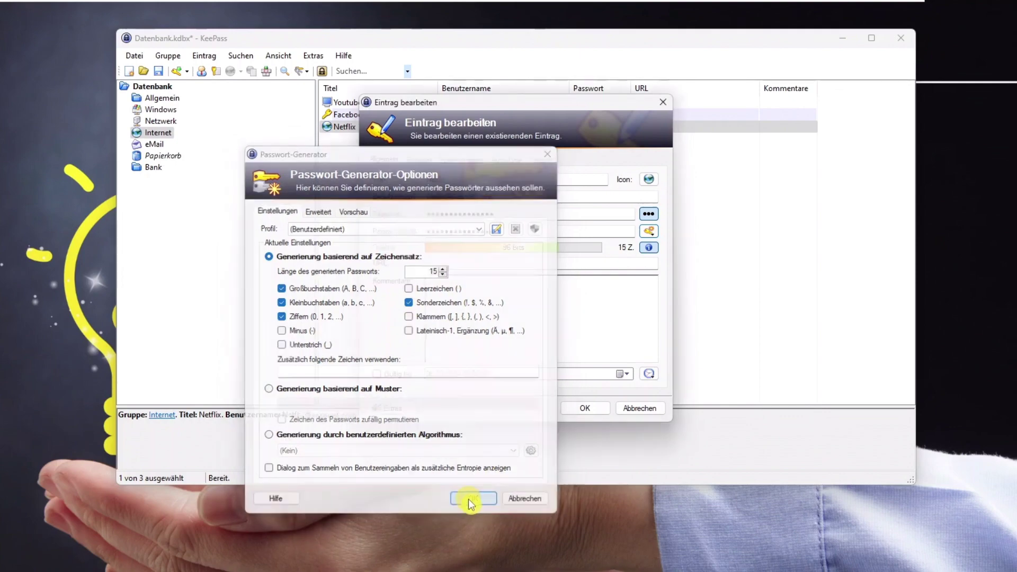
Reveal the Netflix entry's new password in plain text, then save the entry with OK.
{"action": "left_click", "coordinate": [648, 214]}
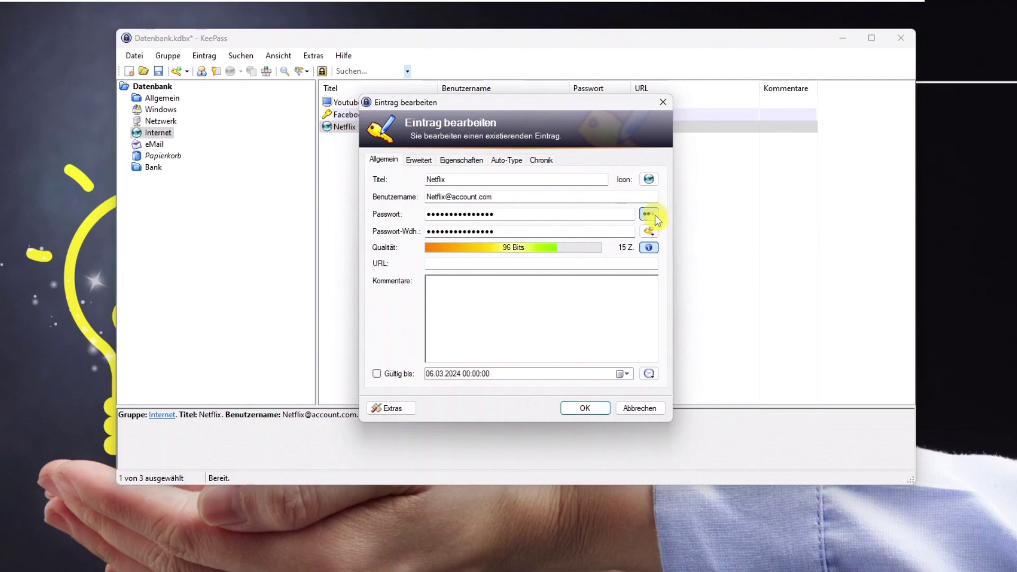
{"action": "left_click", "coordinate": [649, 215]}
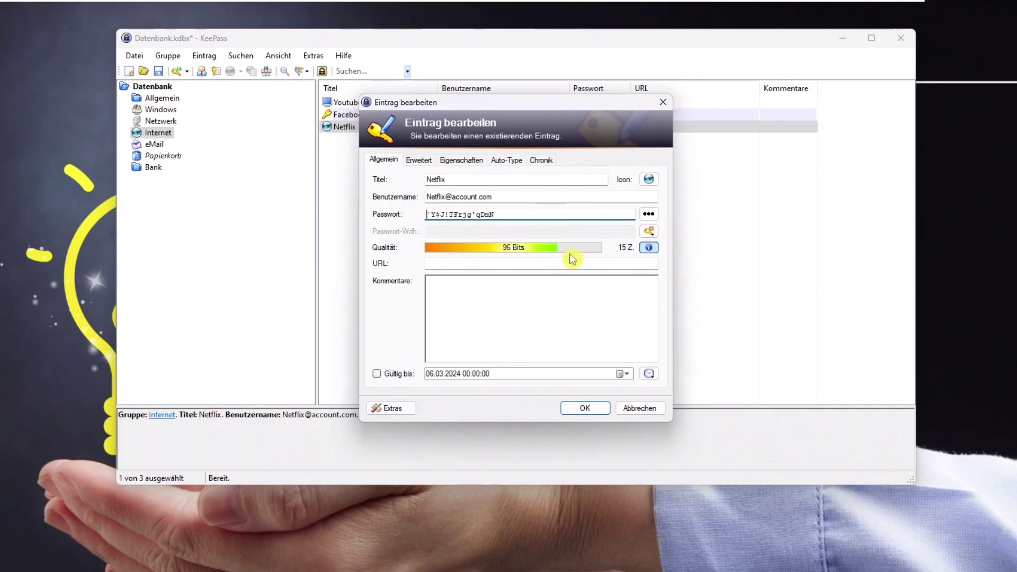
{"action": "left_click", "coordinate": [582, 408]}
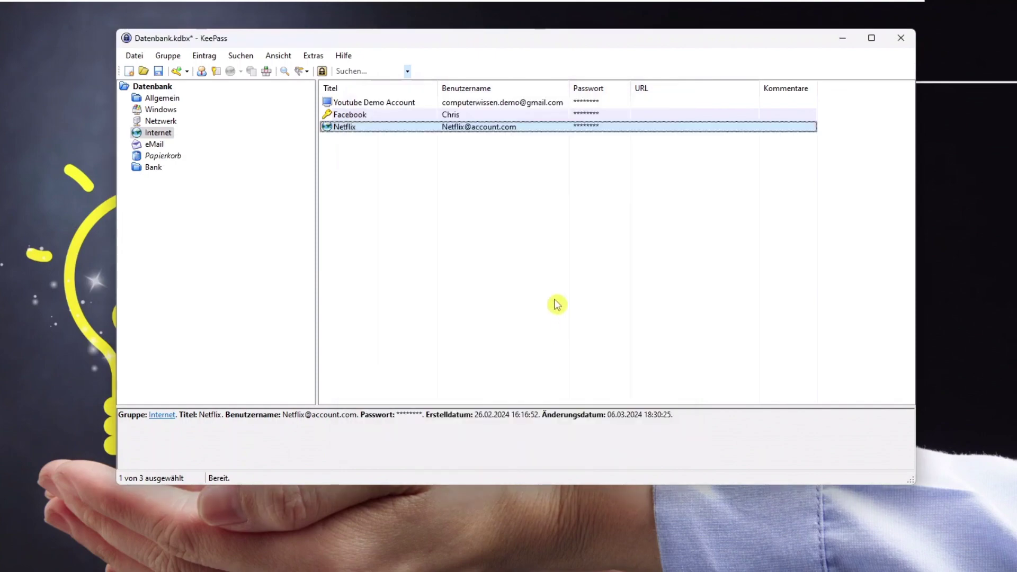